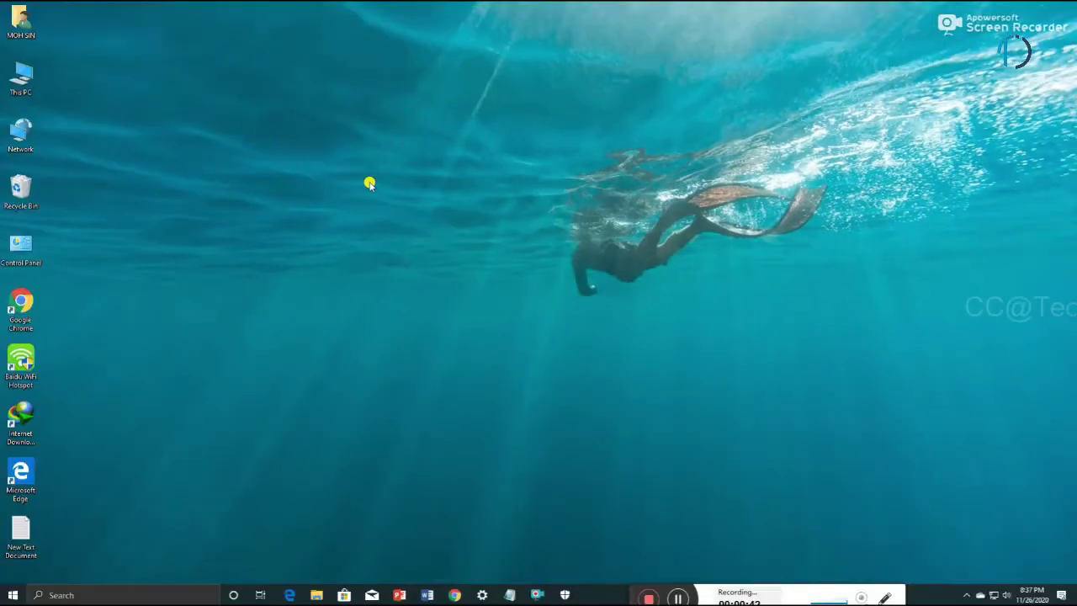
Step: Refresh the desktop, copy the MEGA download link from Notepad, and bring up Chrome
{"action": "right_click", "coordinate": [841, 336]}
{"action": "left_click", "coordinate": [913, 454]}
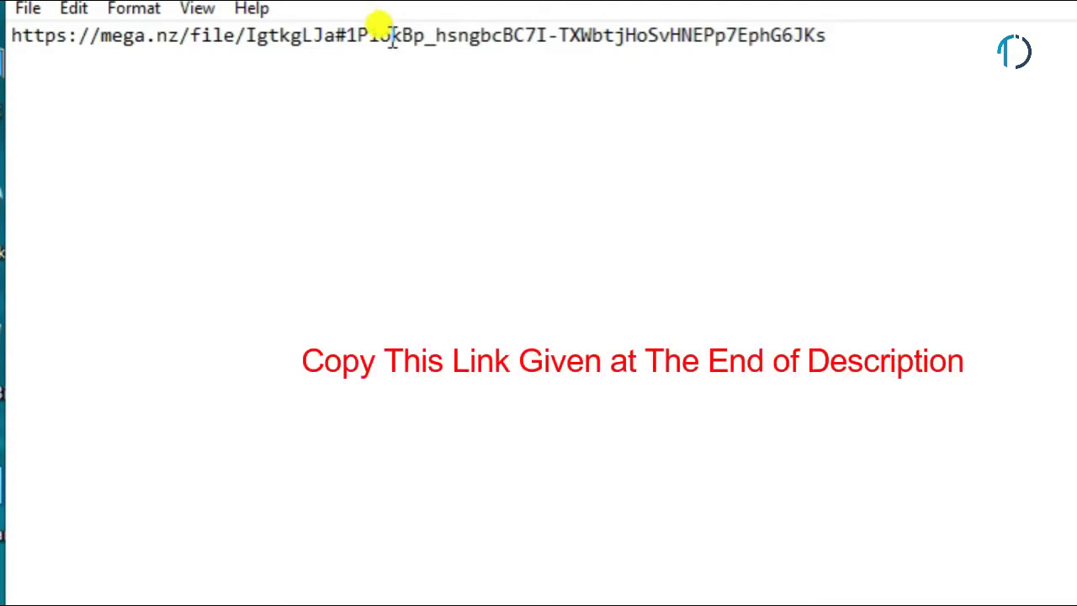
{"action": "key", "text": "ctrl+a"}
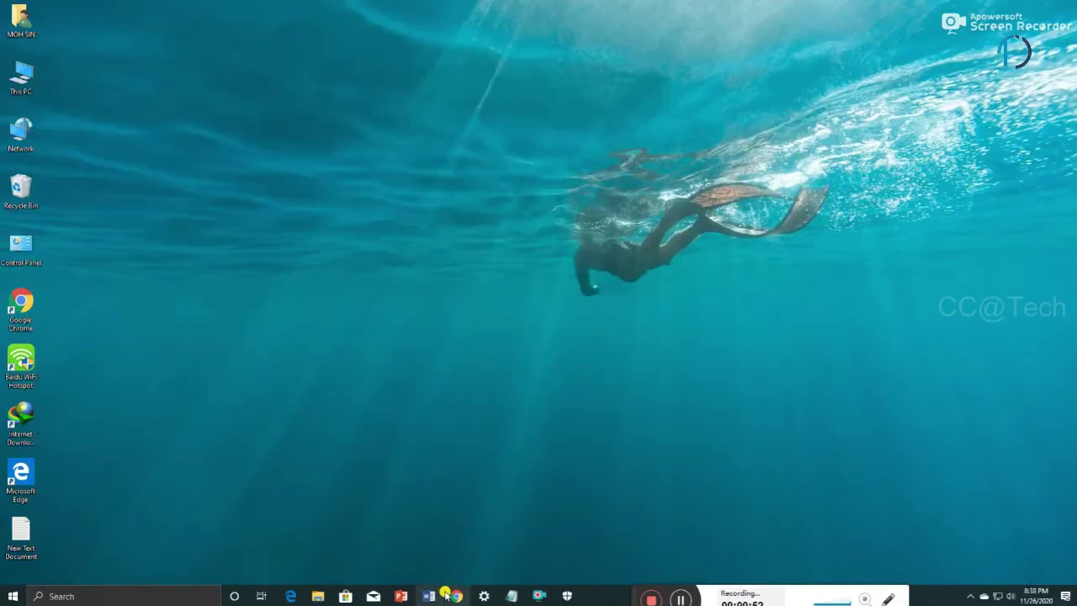
{"action": "left_click", "coordinate": [455, 597]}
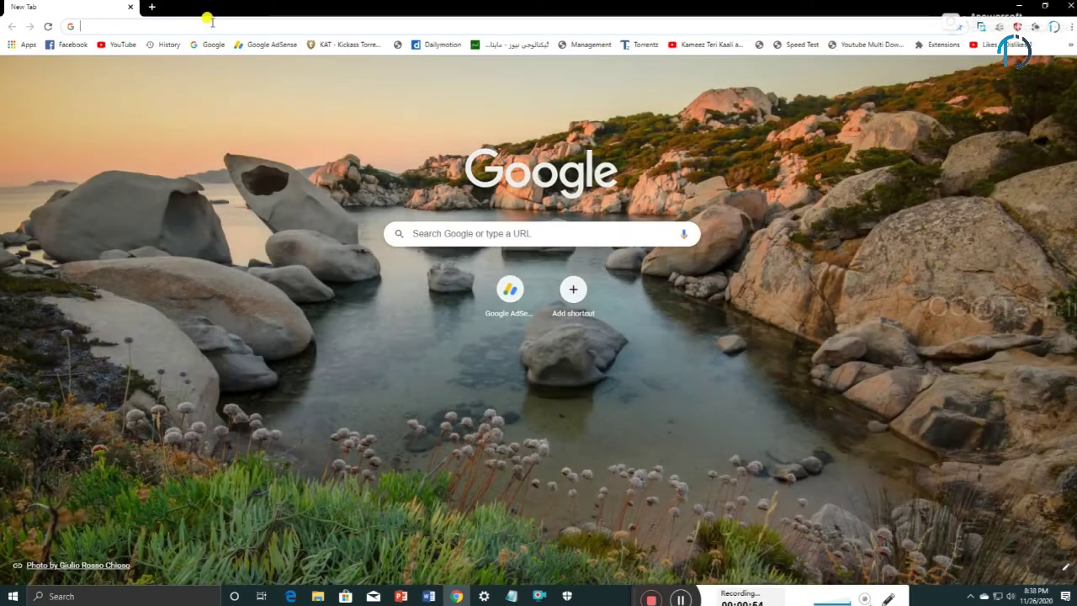
Step: Paste the copied MEGA link into the address bar and load the download page
{"action": "left_click", "coordinate": [220, 21]}
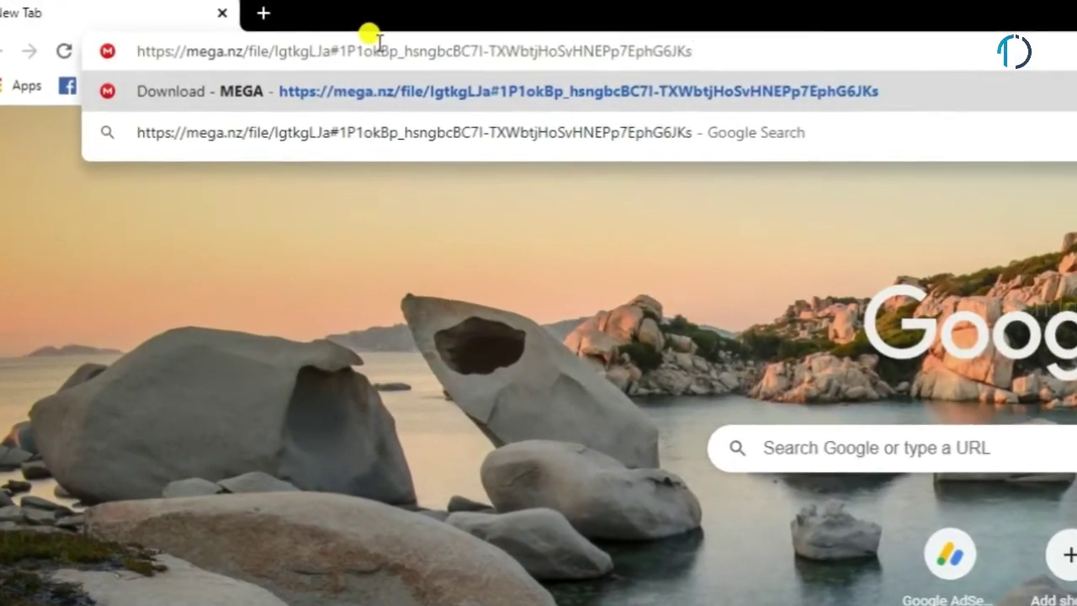
{"action": "key", "text": "Return"}
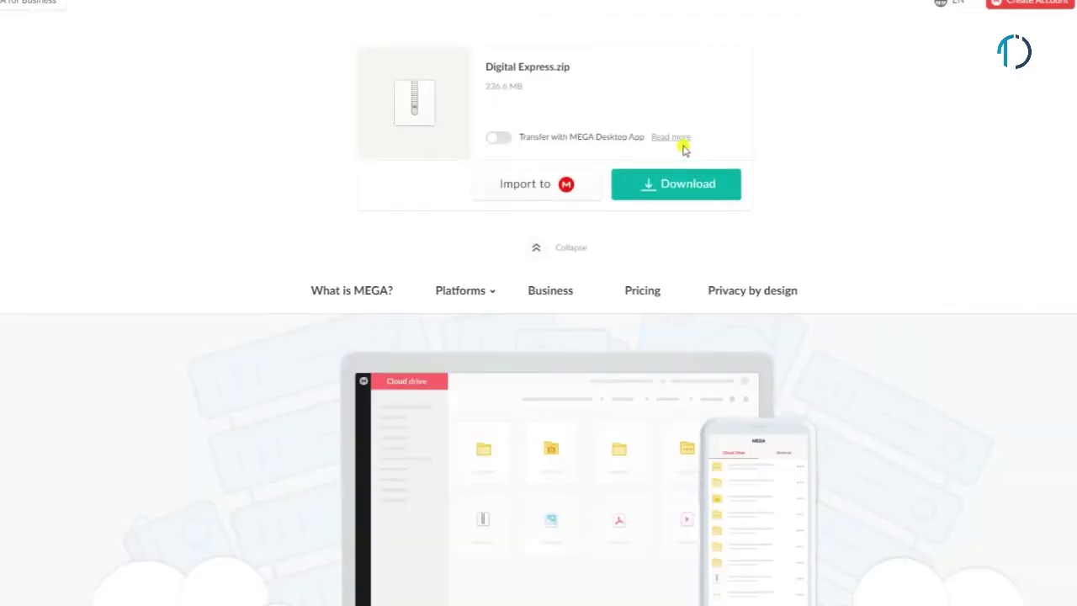
Step: Download Digital Express.zip under its default name and show it in its folder
{"action": "left_click", "coordinate": [660, 190]}
{"action": "left_click", "coordinate": [689, 187]}
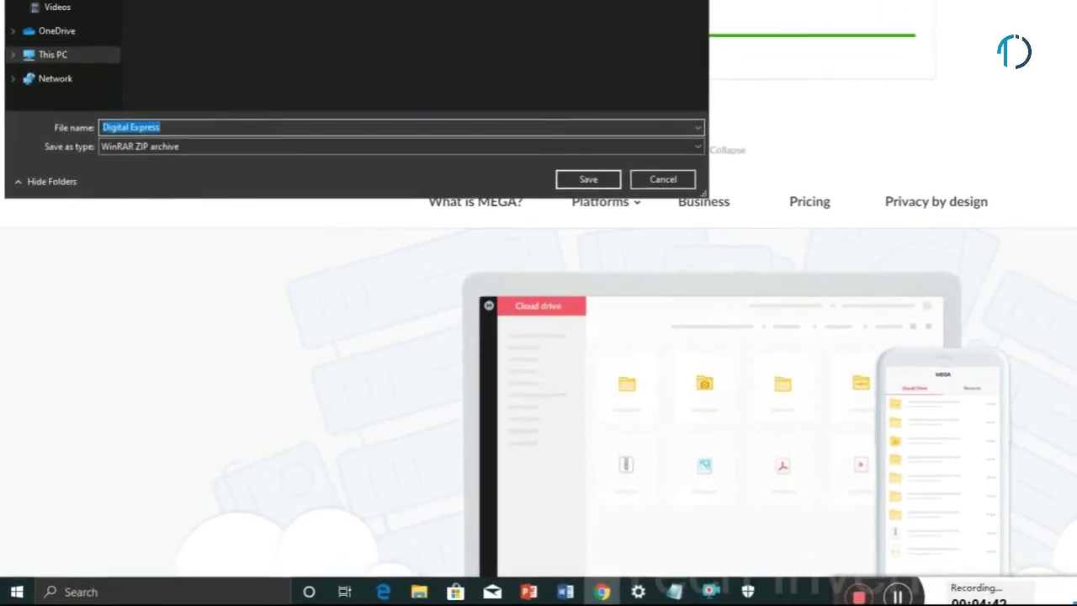
{"action": "left_click", "coordinate": [121, 125]}
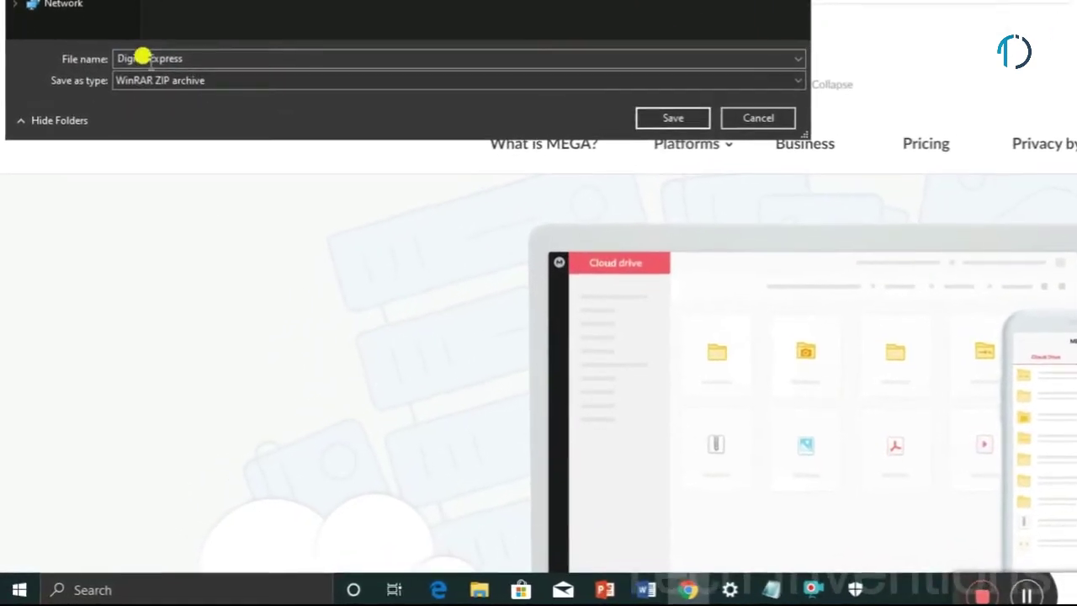
{"action": "left_click", "coordinate": [673, 117]}
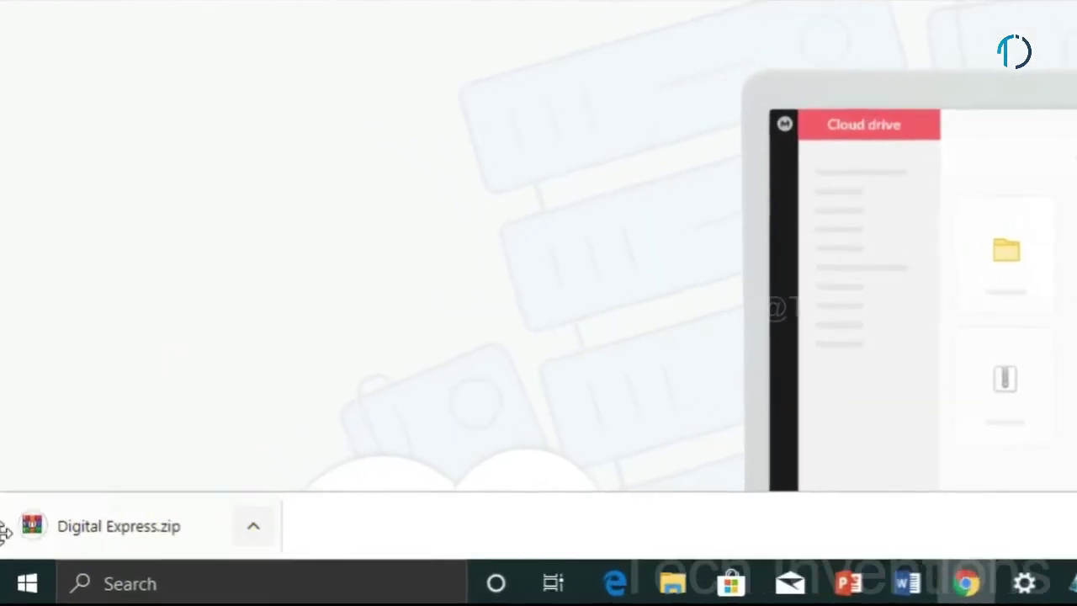
{"action": "left_click", "coordinate": [253, 525]}
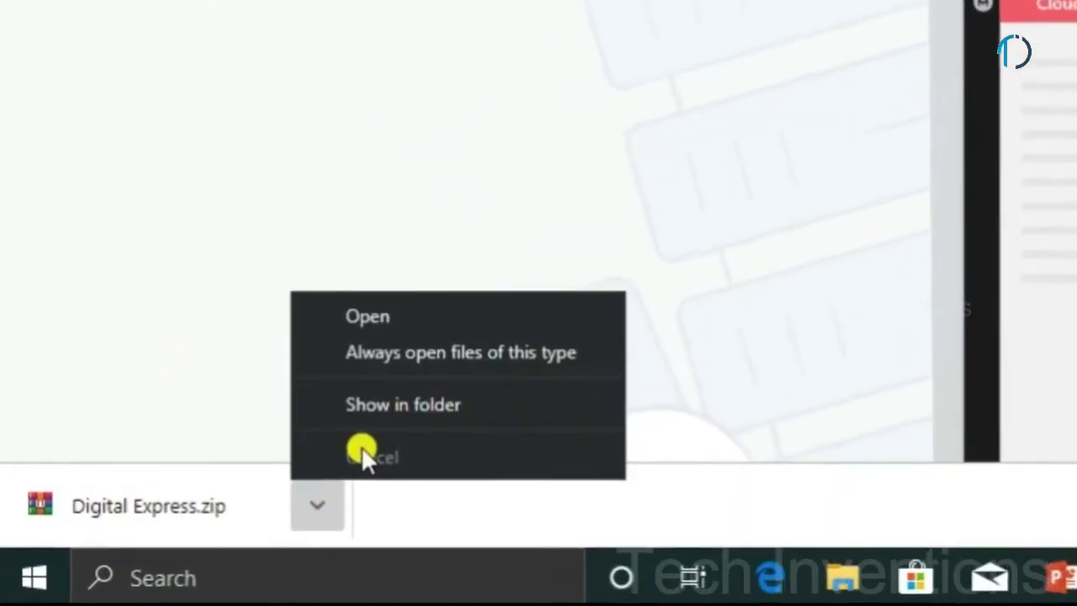
{"action": "left_click", "coordinate": [403, 404]}
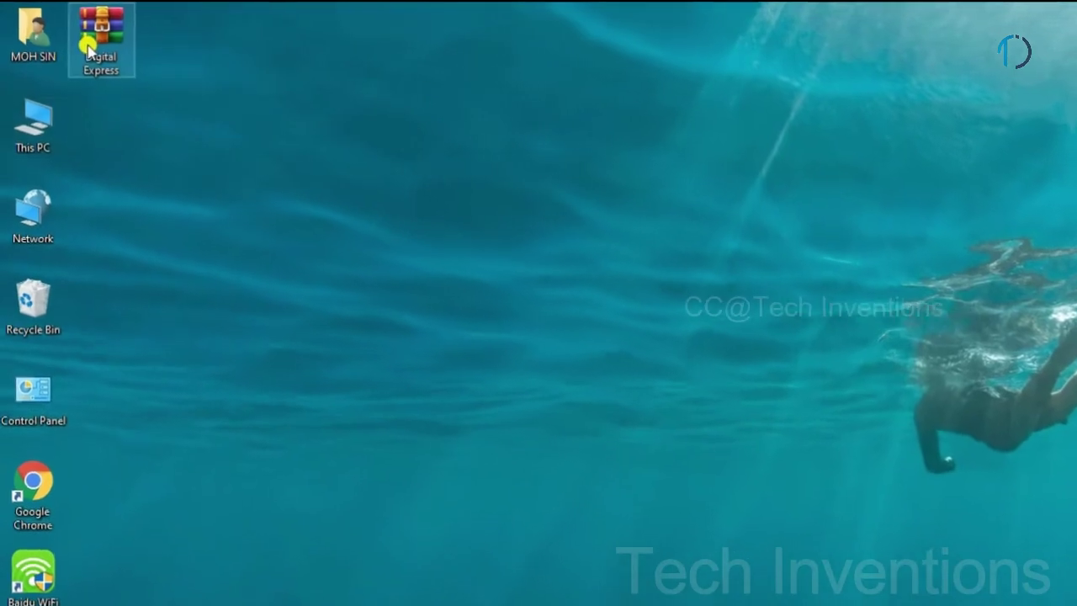
Step: Extract Digital Express.zip onto the desktop and select the Filmora V10.0.0.91 installer inside
{"action": "right_click", "coordinate": [87, 49]}
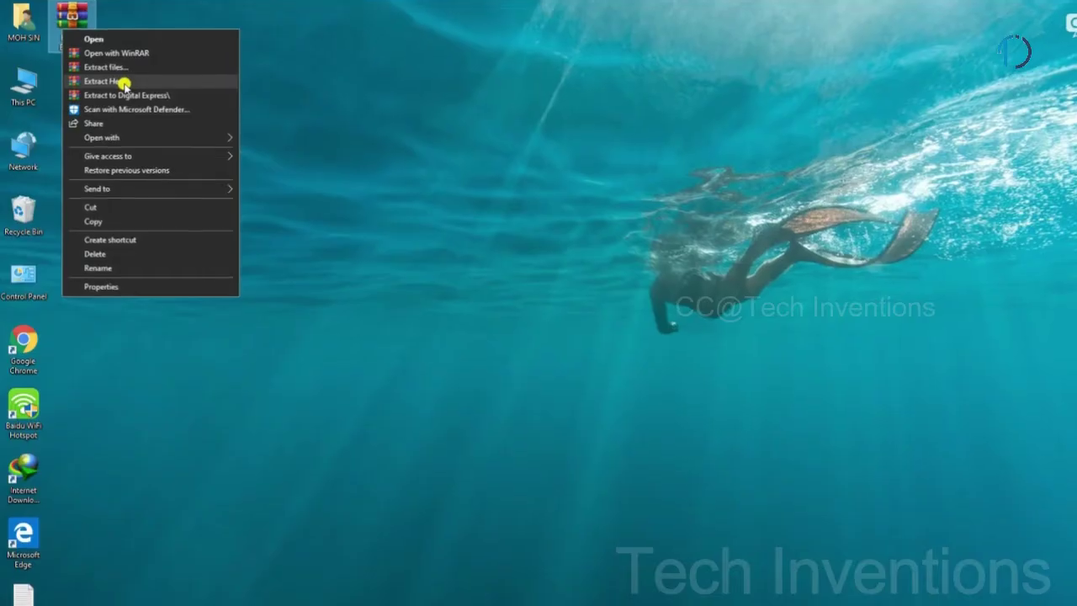
{"action": "left_click", "coordinate": [123, 81]}
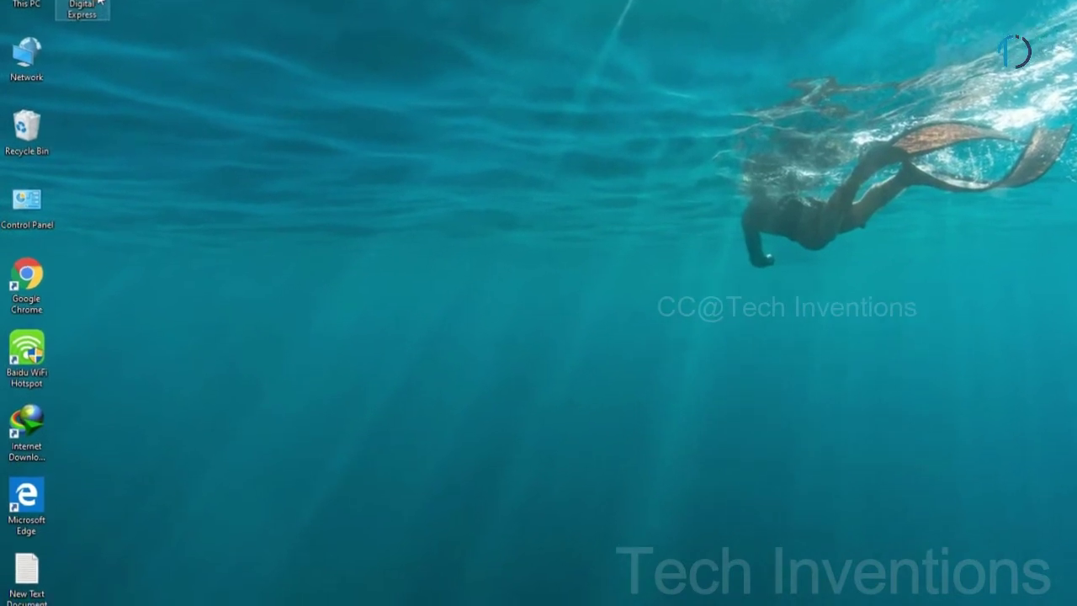
{"action": "double_click", "coordinate": [100, 3]}
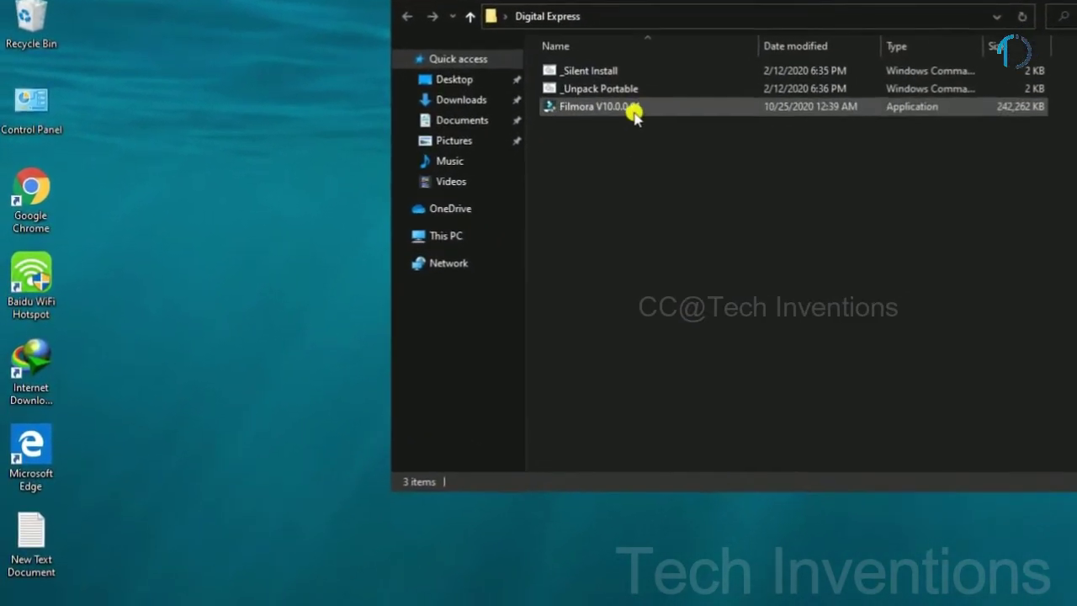
{"action": "left_click", "coordinate": [633, 116]}
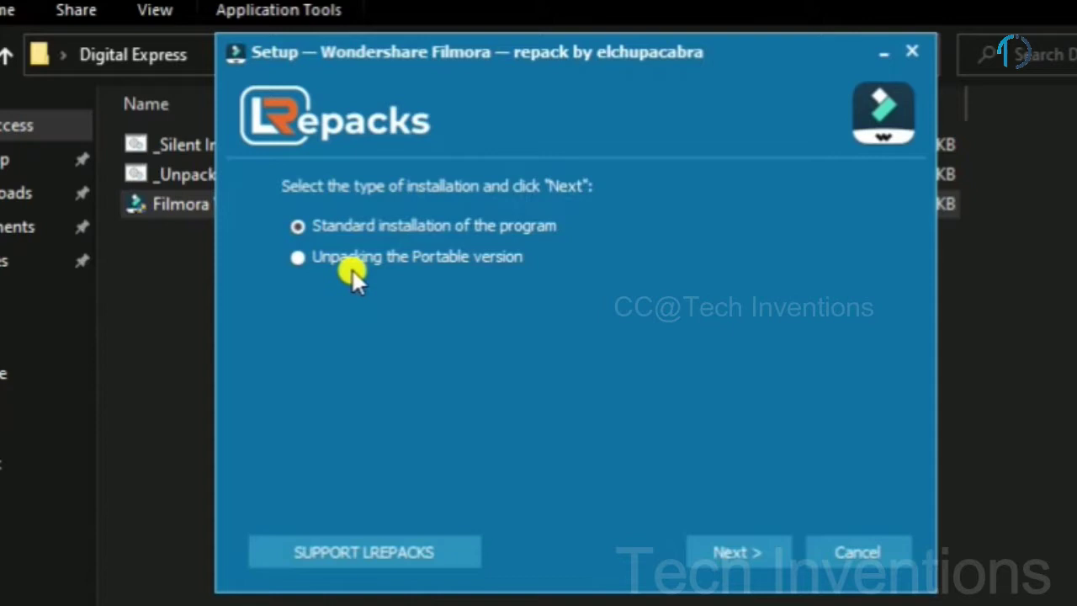
Step: Run the installer as a Standard installation into the default Program Files folder
{"action": "left_click", "coordinate": [352, 257]}
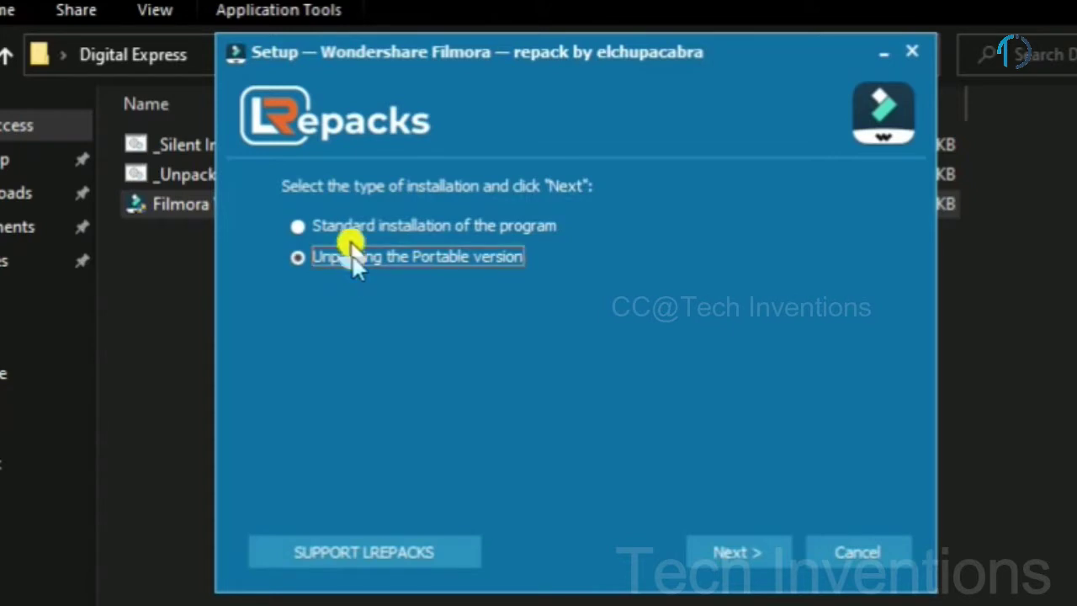
{"action": "left_click", "coordinate": [348, 228]}
{"action": "left_click", "coordinate": [345, 257]}
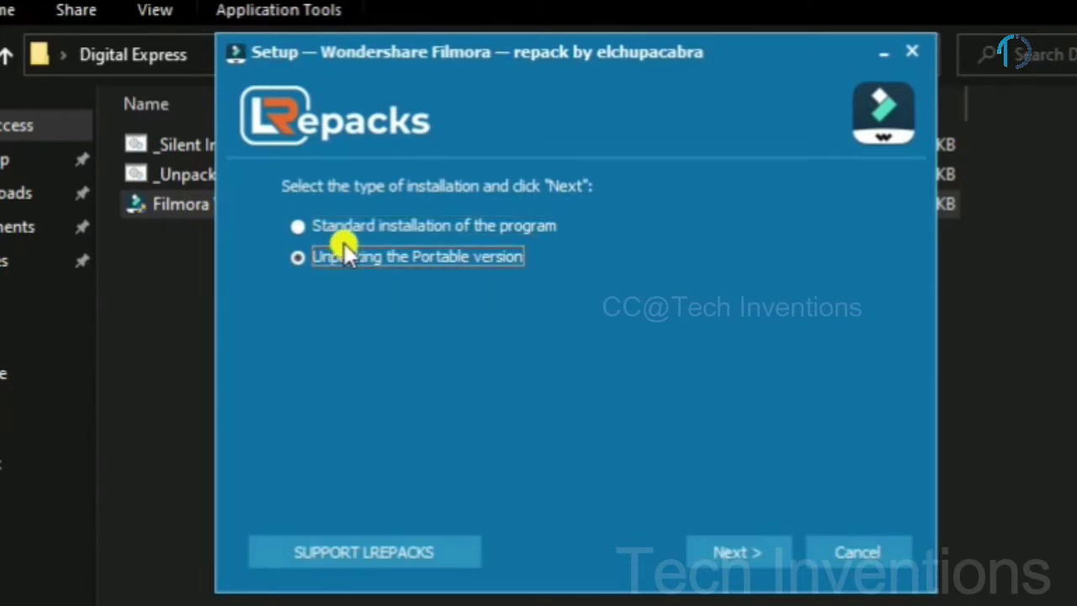
{"action": "left_click", "coordinate": [341, 228]}
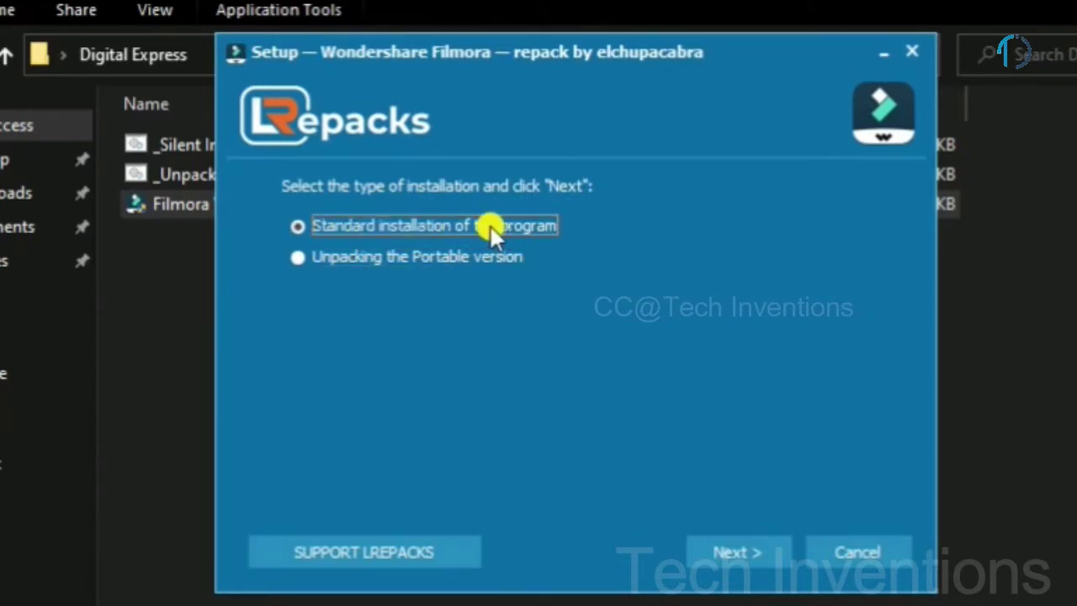
{"action": "left_click", "coordinate": [725, 552]}
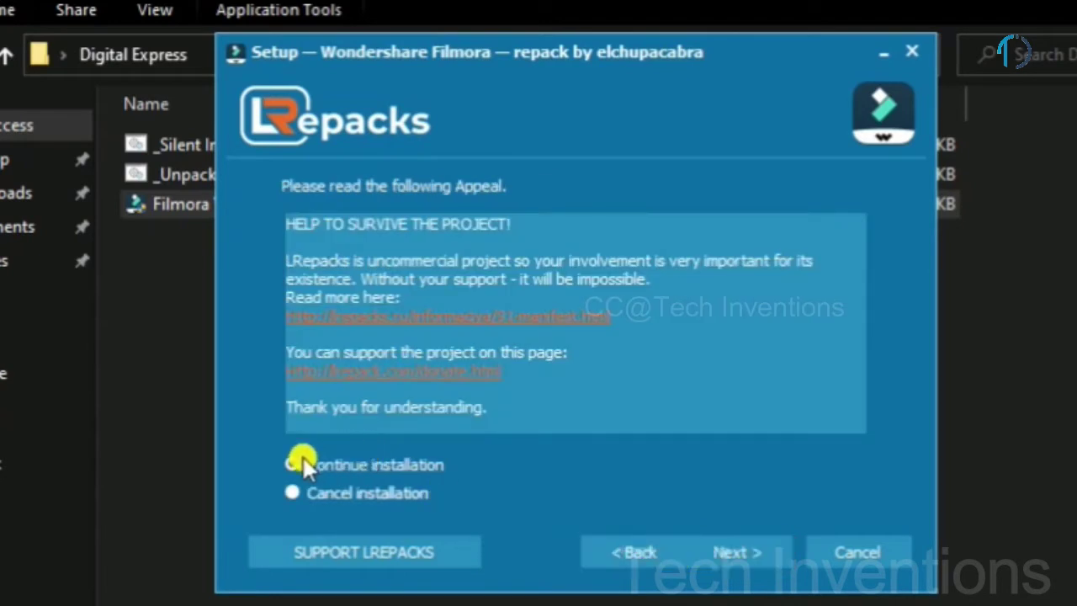
{"action": "left_click", "coordinate": [735, 552]}
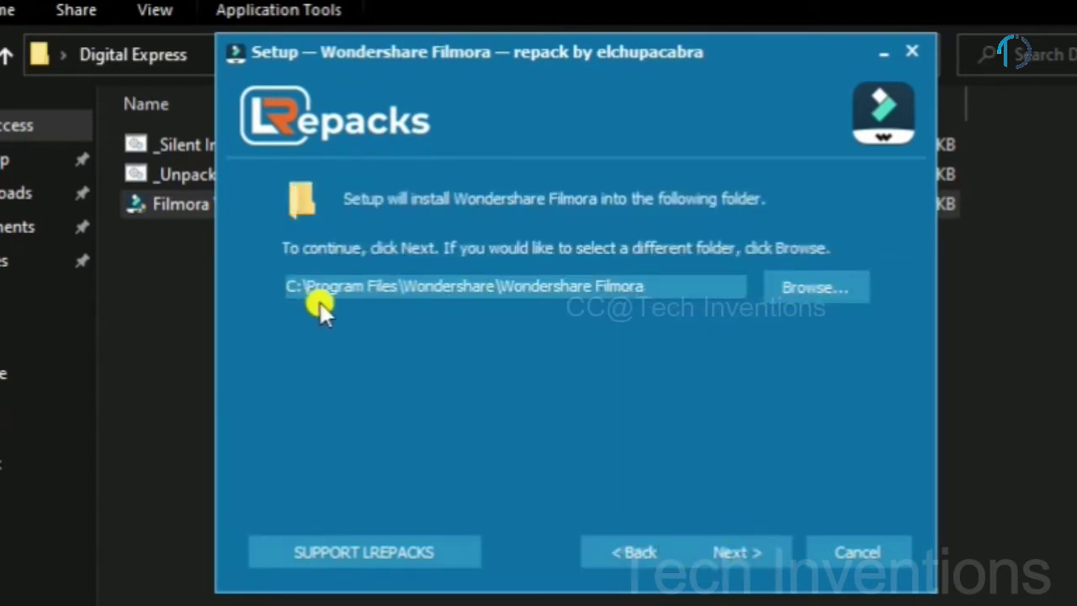
{"action": "left_click", "coordinate": [733, 543]}
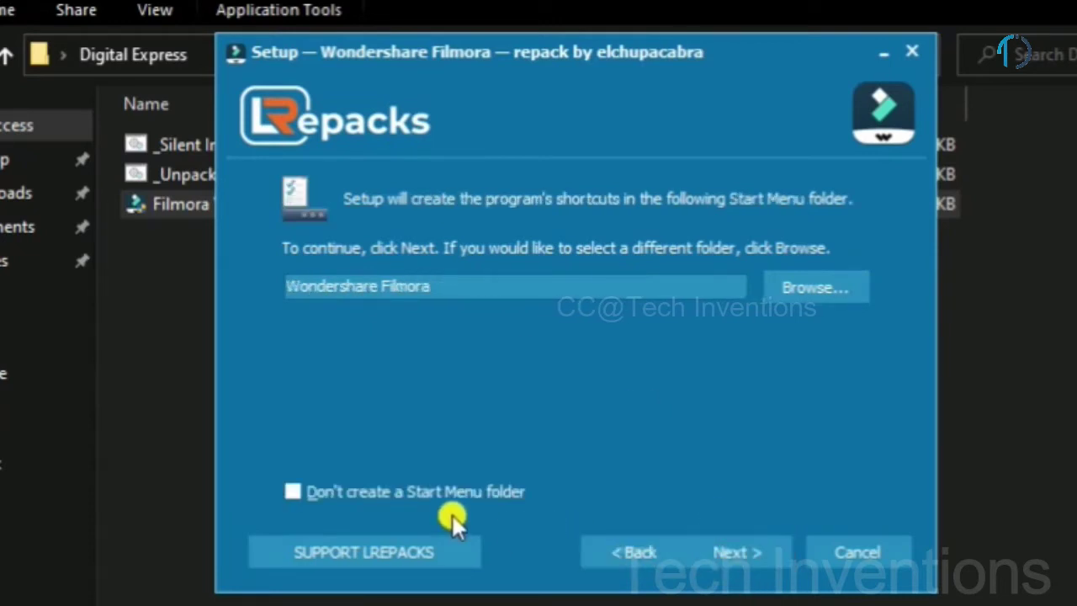
Step: Skip the Start Menu folder, allow effect downloads, skip the website, add a desktop icon, and install
{"action": "left_click", "coordinate": [421, 491]}
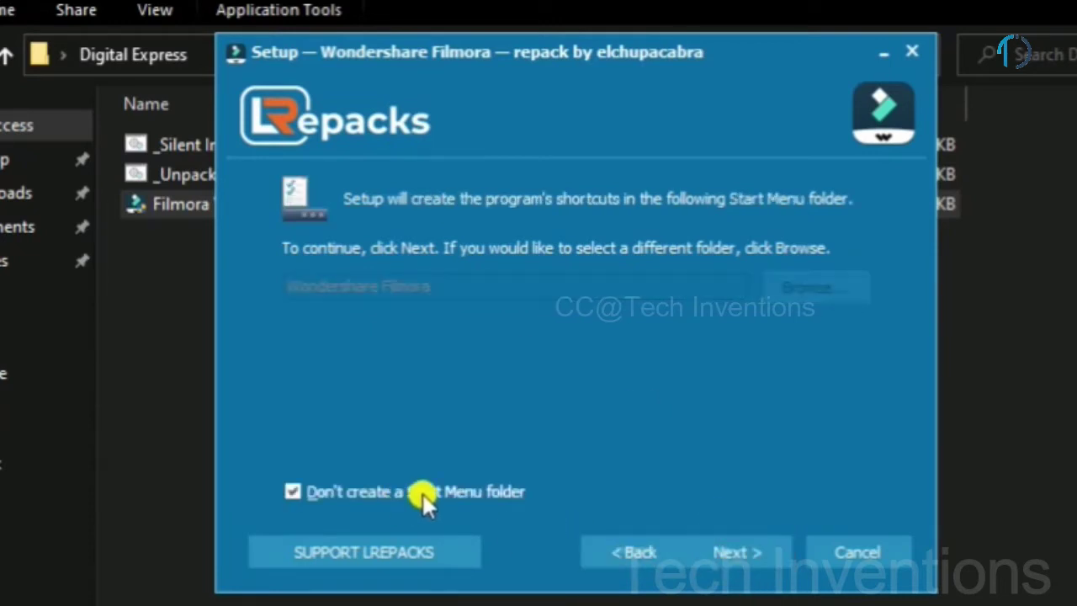
{"action": "left_click", "coordinate": [728, 553]}
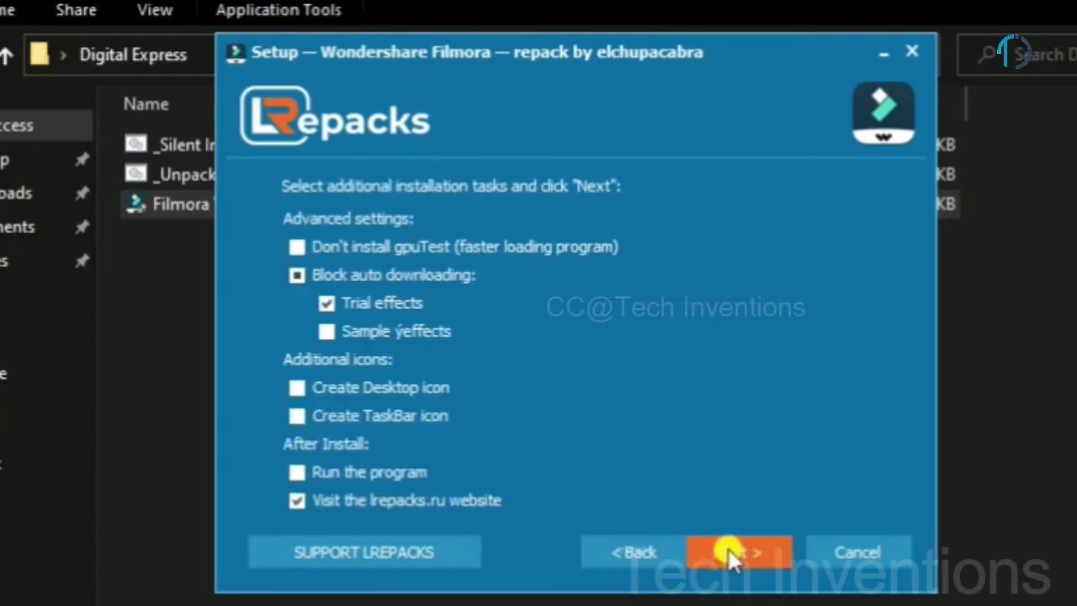
{"action": "left_click", "coordinate": [298, 273]}
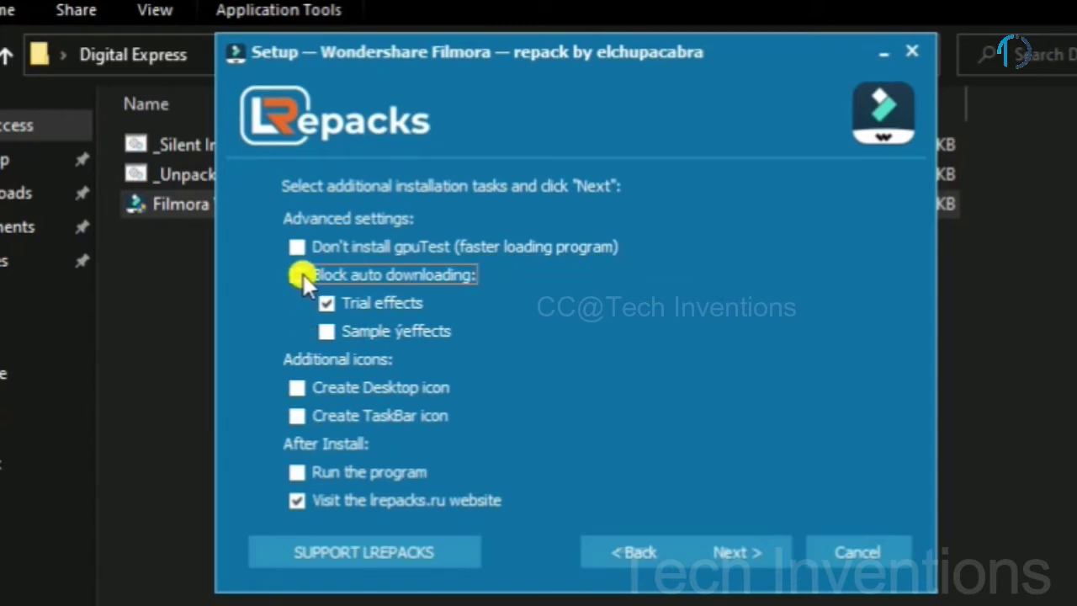
{"action": "left_click", "coordinate": [298, 502]}
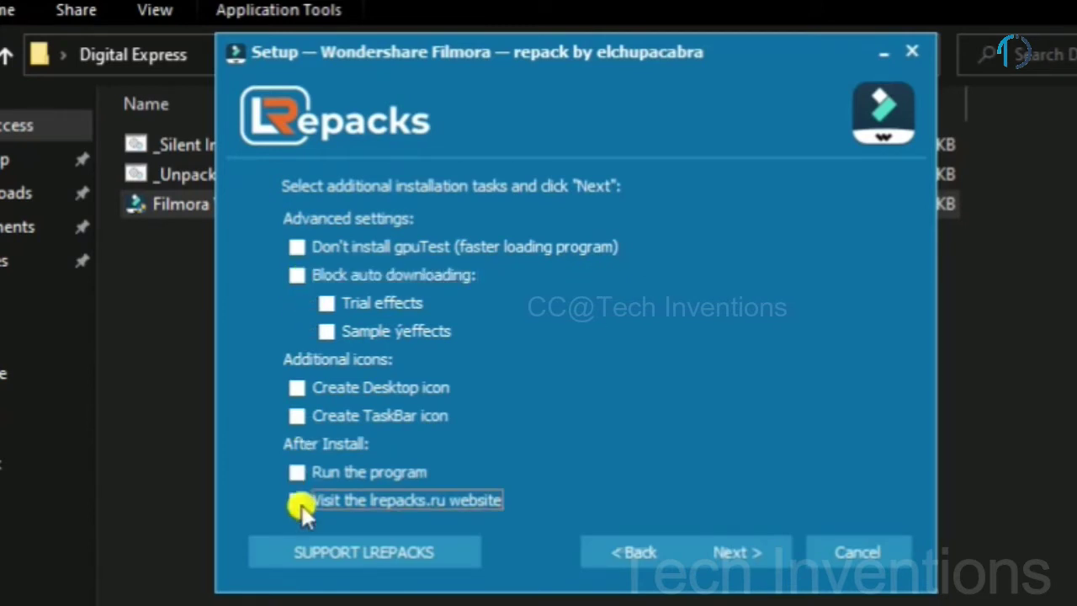
{"action": "left_click", "coordinate": [298, 391]}
{"action": "left_click", "coordinate": [738, 562]}
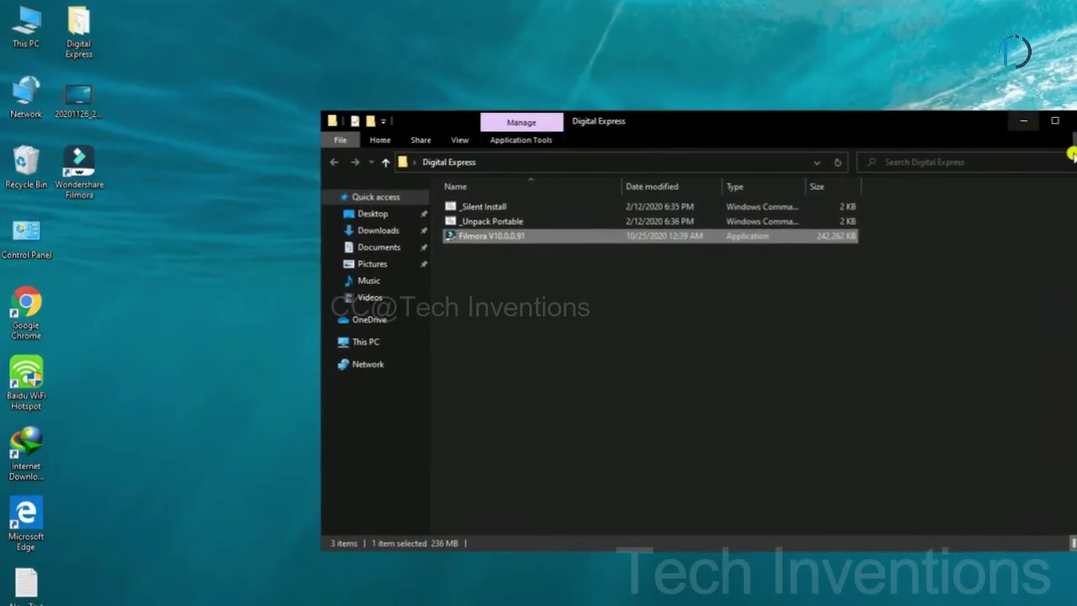
Step: Minimize Explorer, refresh the desktop, and launch Wondershare Filmora from its new shortcut
{"action": "left_click", "coordinate": [1016, 132]}
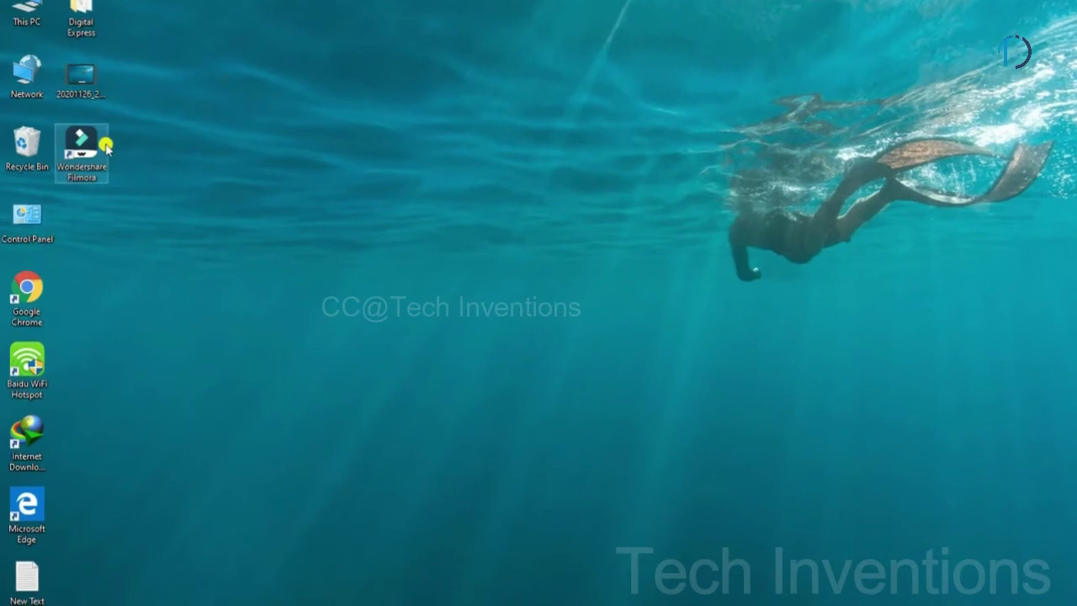
{"action": "right_click", "coordinate": [354, 145]}
{"action": "left_click", "coordinate": [378, 207]}
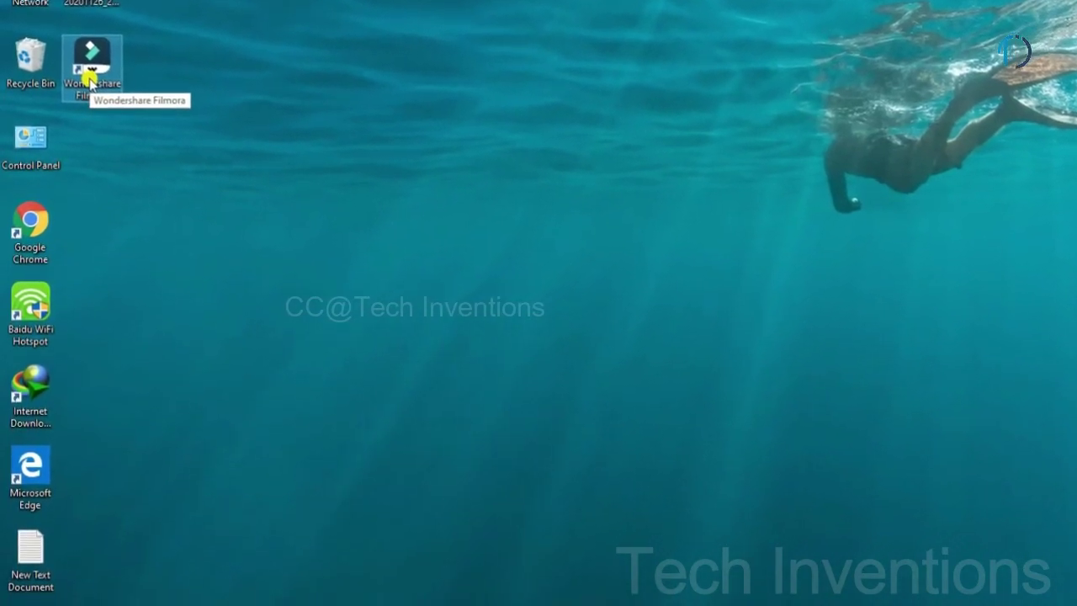
{"action": "double_click", "coordinate": [89, 80]}
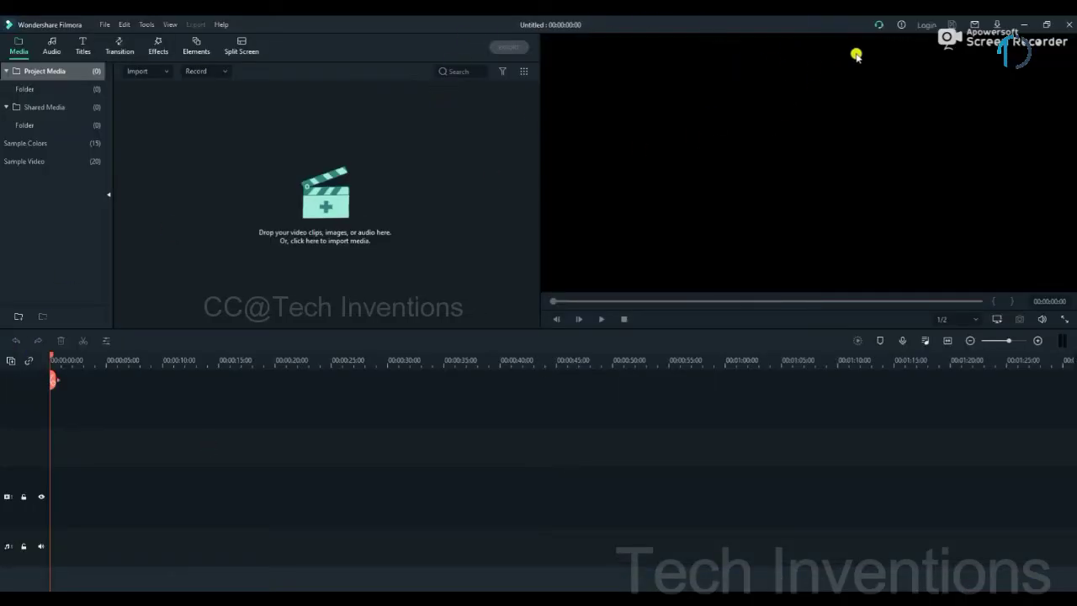
Step: View and dismiss the Message Center notices, then minimize the Filmora editor
{"action": "left_click", "coordinate": [879, 26]}
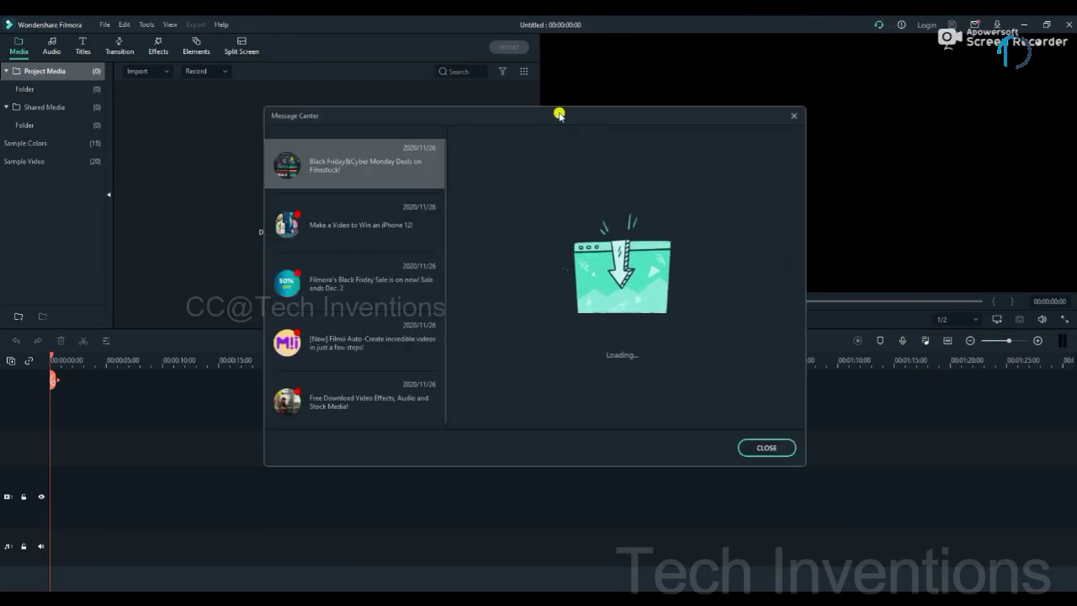
{"action": "left_click", "coordinate": [785, 448]}
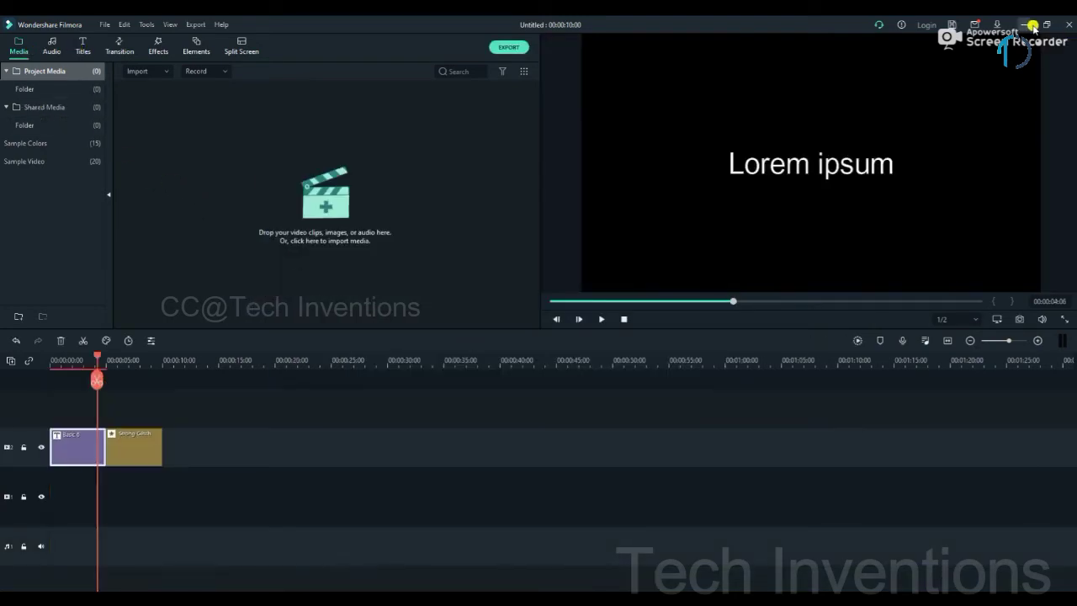
{"action": "left_click", "coordinate": [1023, 25]}
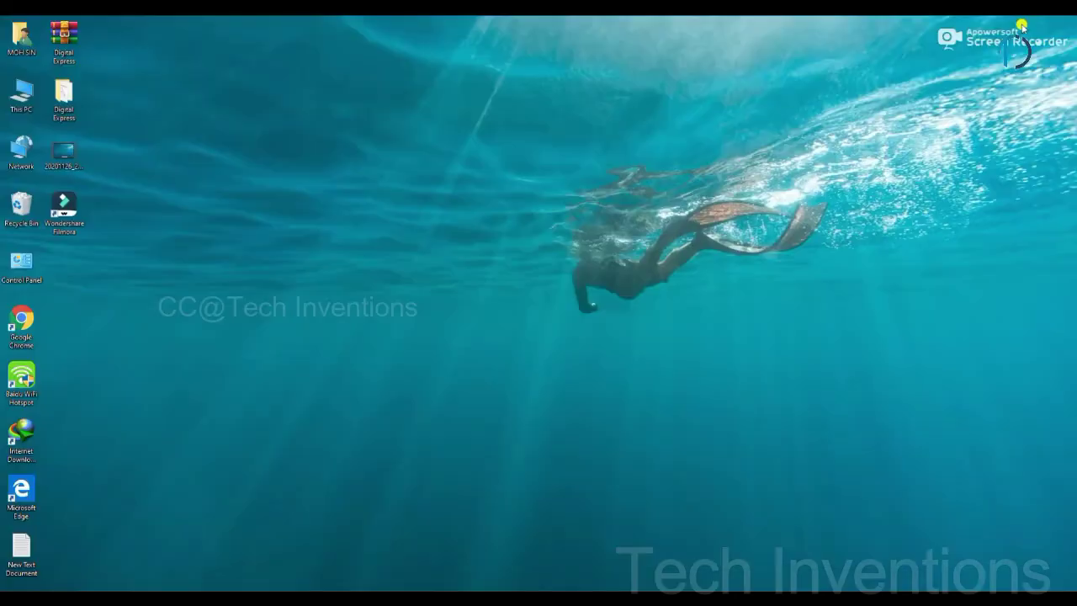
Step: Drag the Honor 20i video from Local Disk (E:)'s Me folder into Filmora's media panel
{"action": "double_click", "coordinate": [18, 97]}
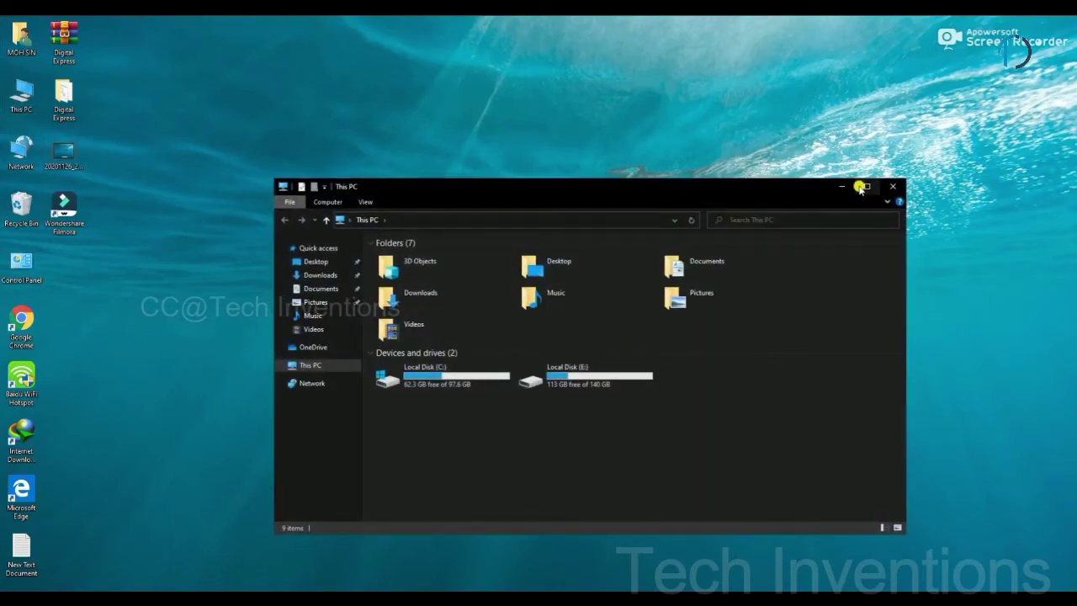
{"action": "left_click", "coordinate": [864, 187]}
{"action": "double_click", "coordinate": [314, 173]}
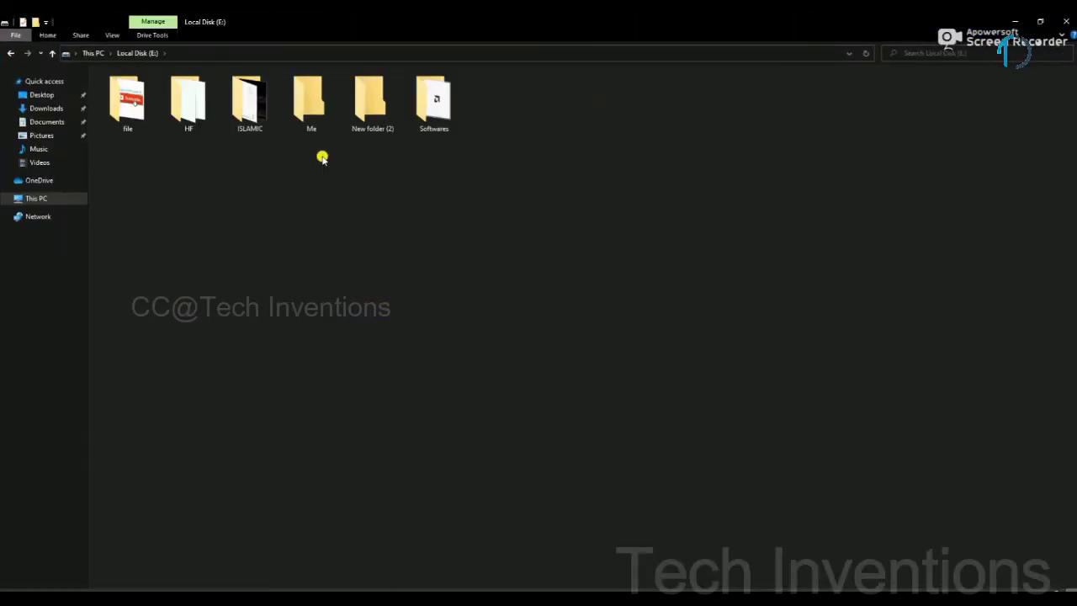
{"action": "left_click", "coordinate": [305, 122]}
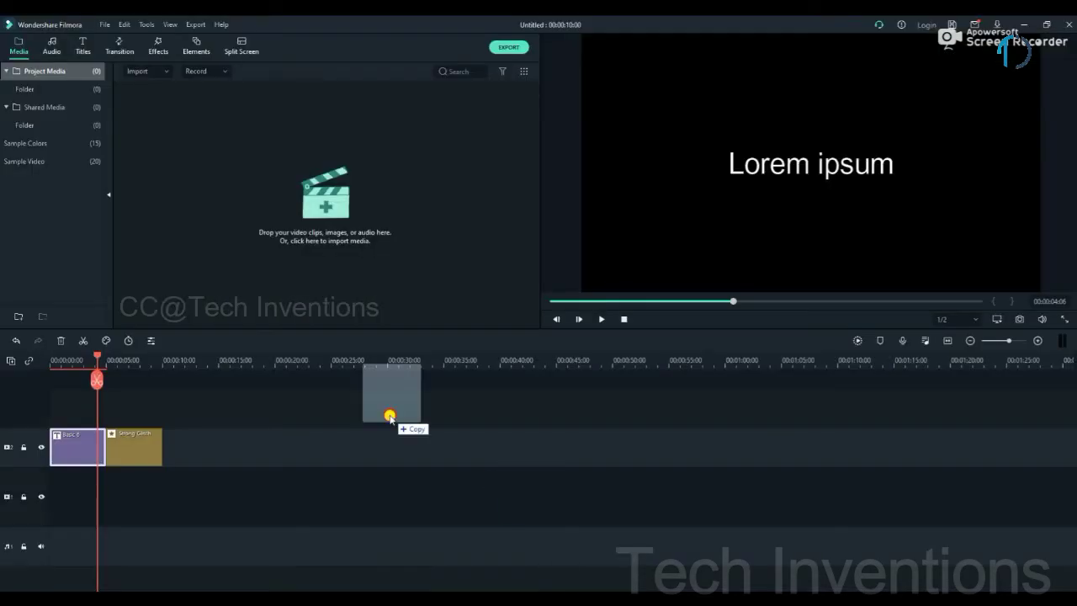
{"action": "left_click_drag", "start_coordinate": [390, 418], "coordinate": [305, 233]}
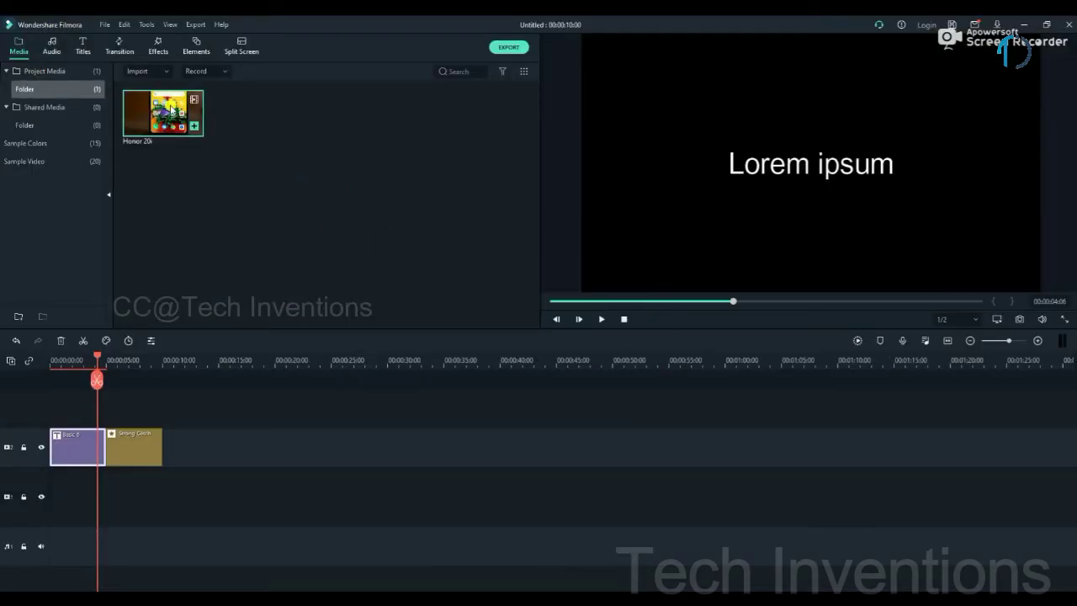
Step: Place the Honor 20i clip on the timeline keeping 1920x1080 25fps, with the playhead at ~13 s
{"action": "left_click_drag", "start_coordinate": [172, 110], "coordinate": [67, 455]}
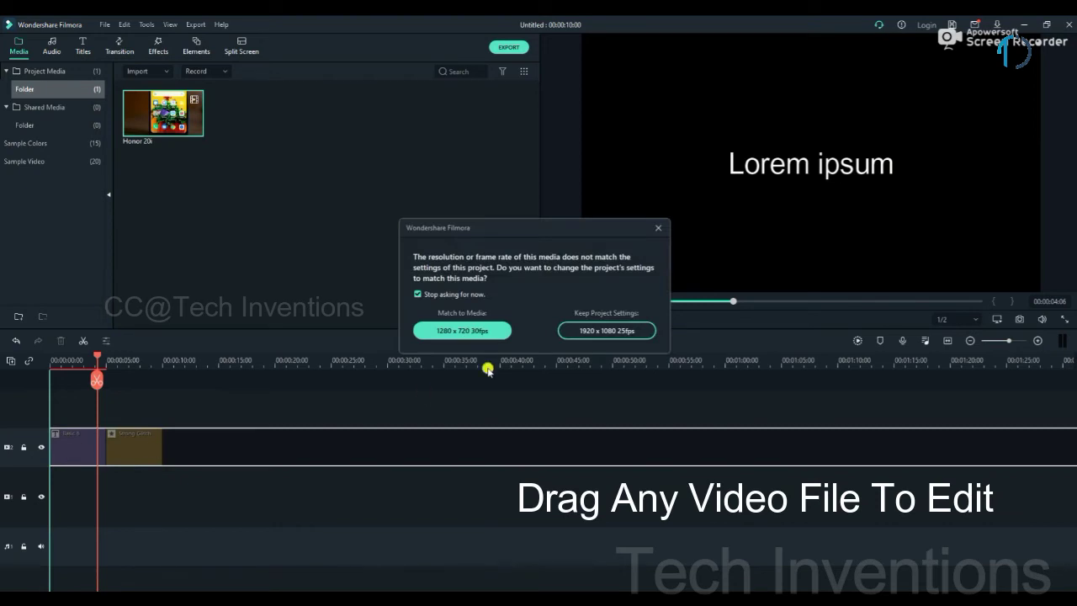
{"action": "left_click", "coordinate": [613, 331]}
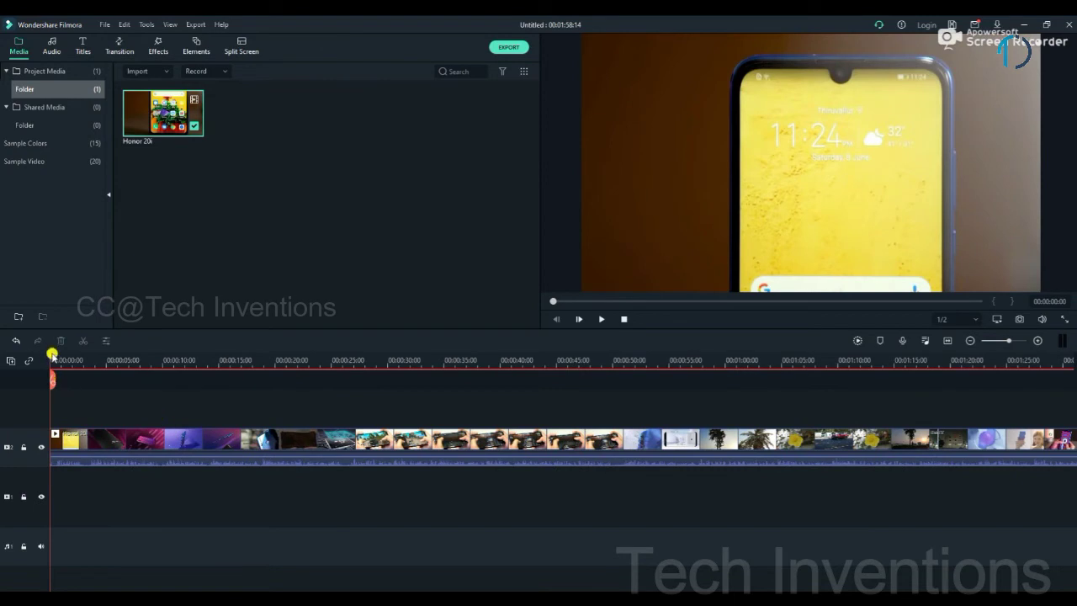
{"action": "left_click_drag", "start_coordinate": [52, 355], "coordinate": [185, 379]}
{"action": "mouse_move", "coordinate": [209, 385]}
{"action": "left_mouse_down"}
{"action": "mouse_move", "coordinate": [222, 384]}
{"action": "mouse_move", "coordinate": [199, 391]}
{"action": "left_mouse_up"}
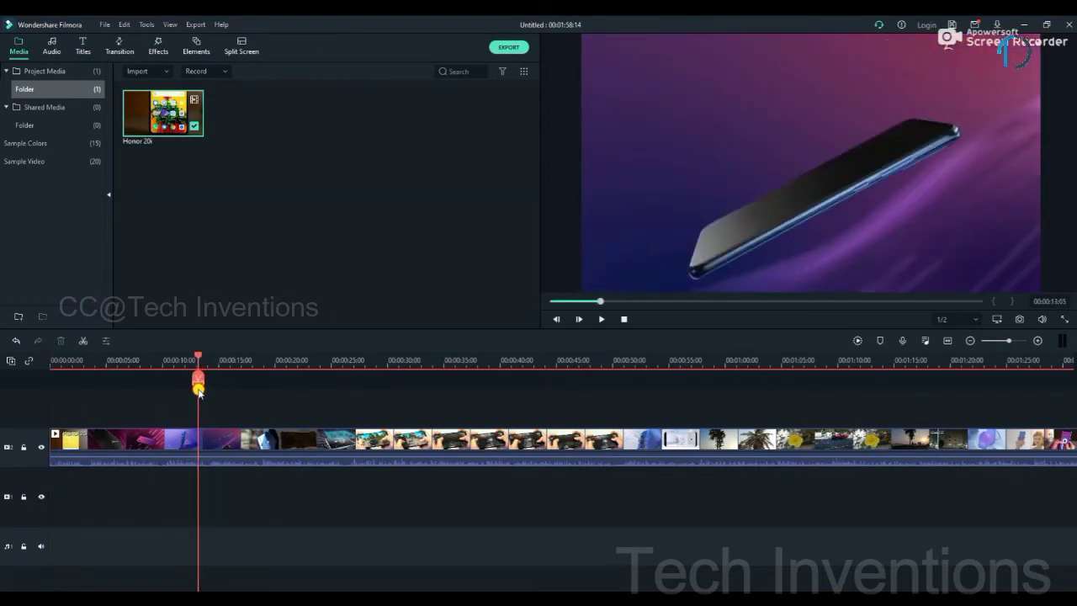
Step: Split the clip at 13 seconds and delete everything after the cut
{"action": "left_click", "coordinate": [84, 344]}
{"action": "left_click", "coordinate": [349, 462]}
{"action": "key", "text": "Delete"}
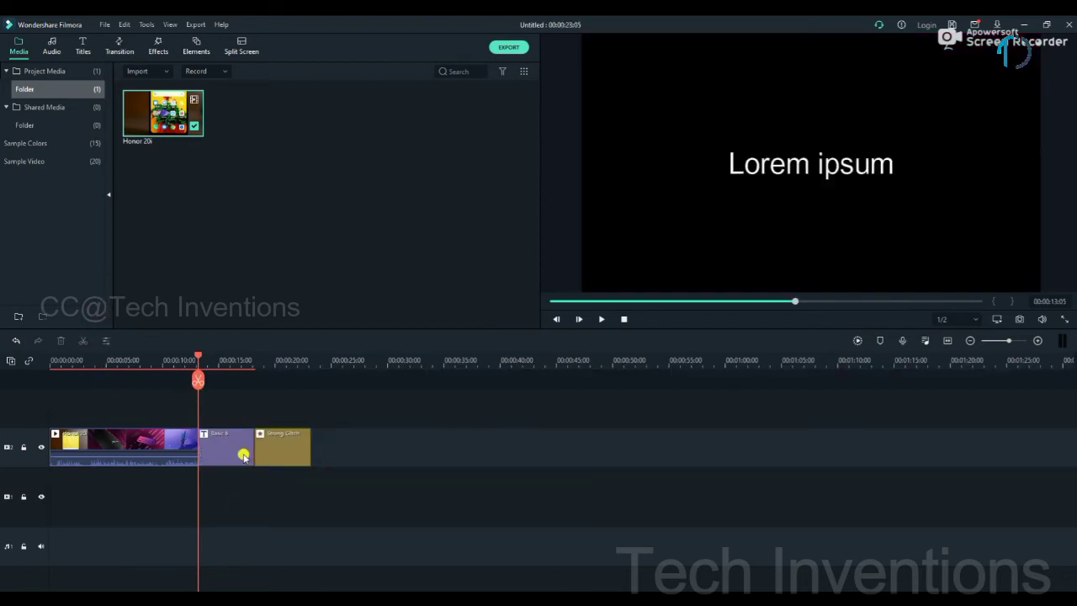
Step: Delete the Basic 6 title clip and the leftover element clip from the timeline
{"action": "left_click", "coordinate": [243, 455]}
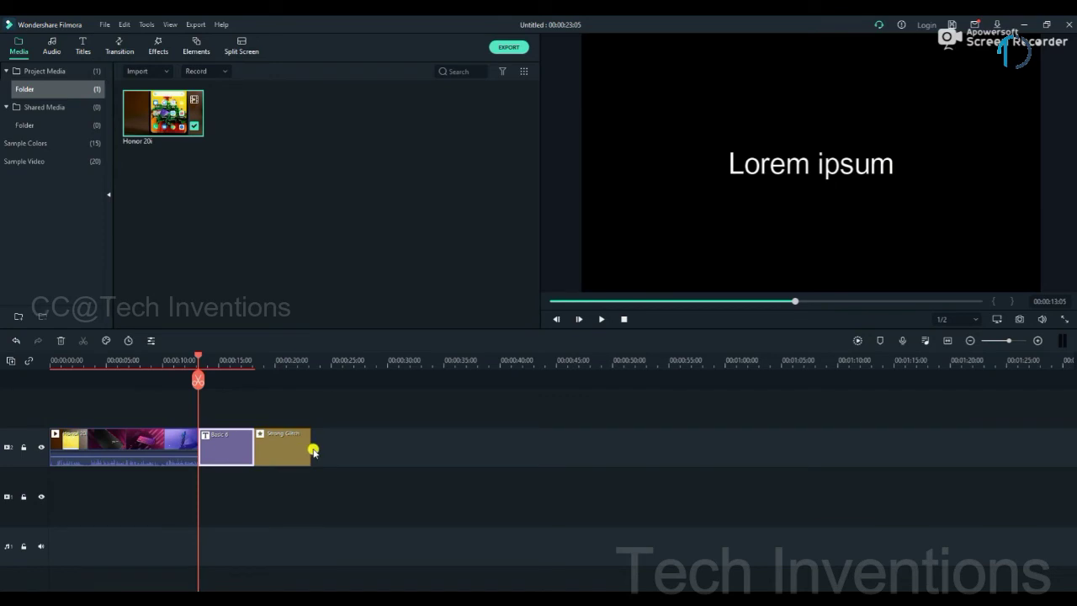
{"action": "key", "text": "Delete"}
{"action": "left_click", "coordinate": [241, 446]}
{"action": "key", "text": "Delete"}
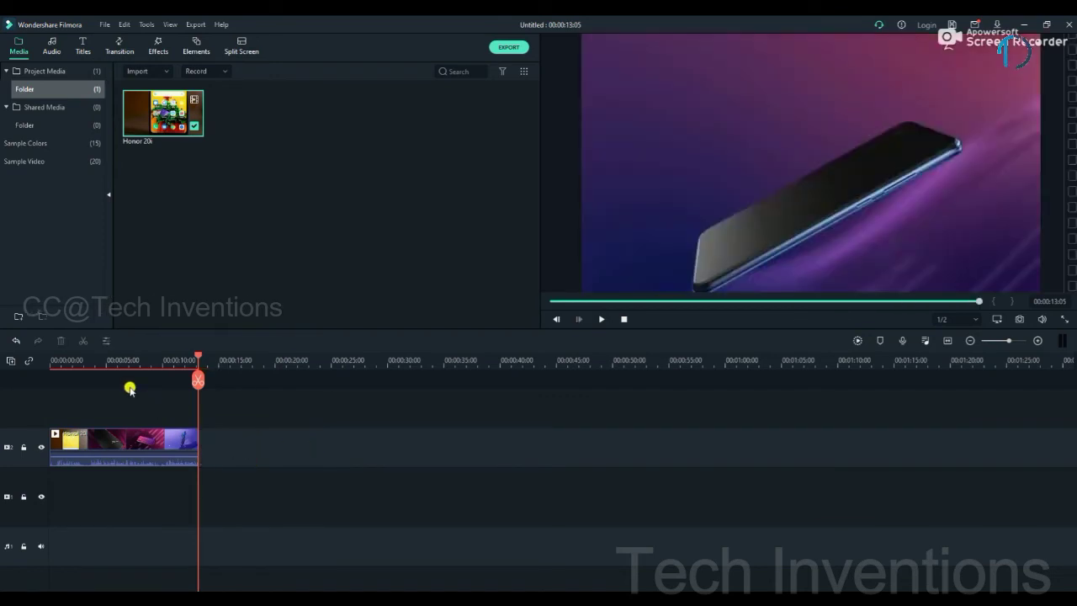
{"action": "mouse_move", "coordinate": [904, 28]}
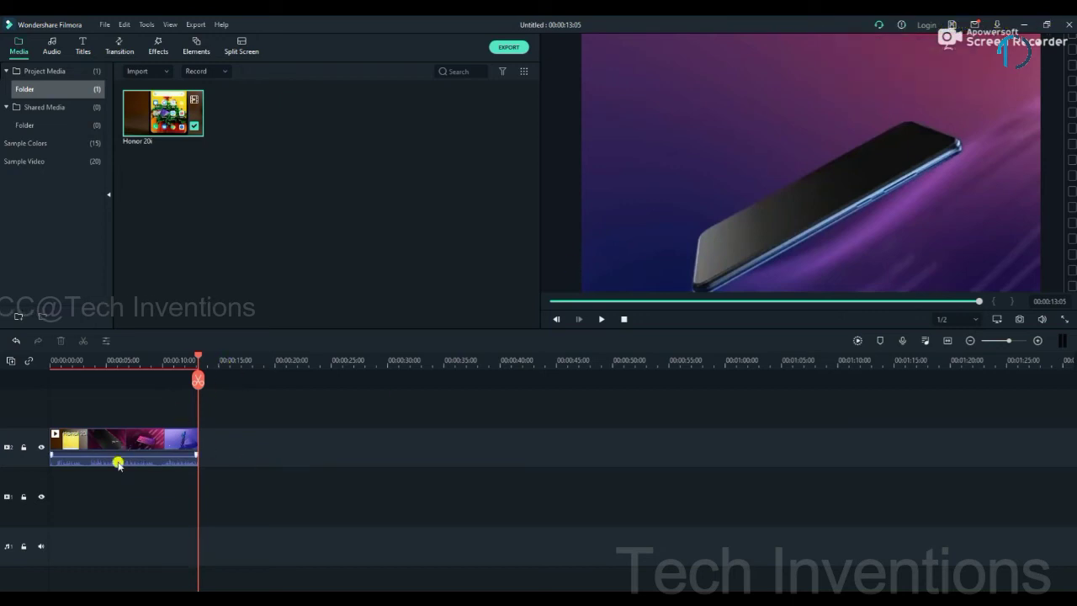
Step: In the export settings, create a desktop folder named New folder for the output
{"action": "left_click", "coordinate": [509, 47]}
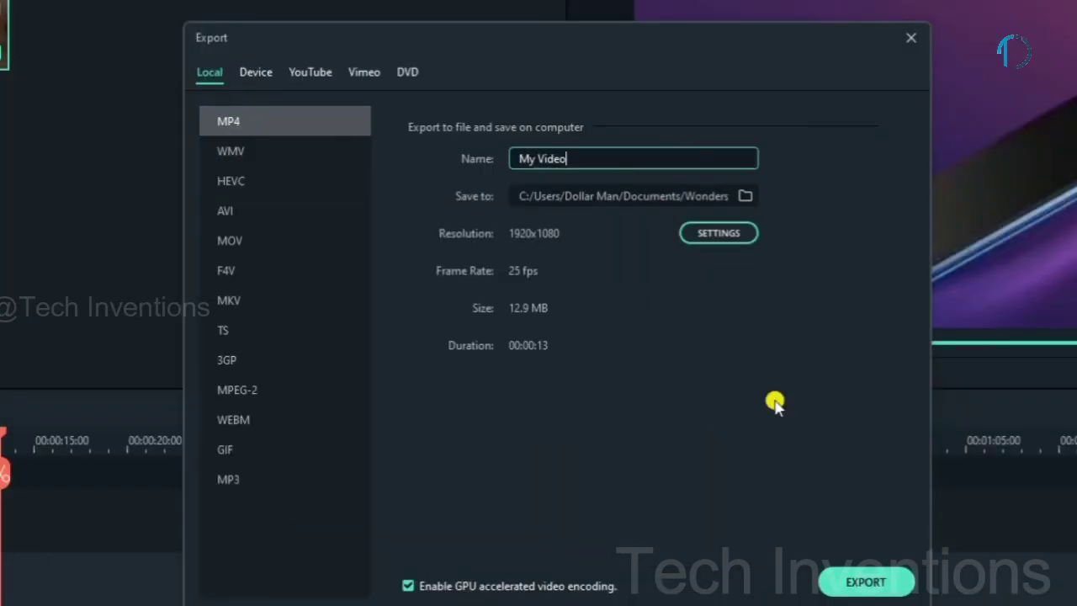
{"action": "left_click", "coordinate": [648, 212]}
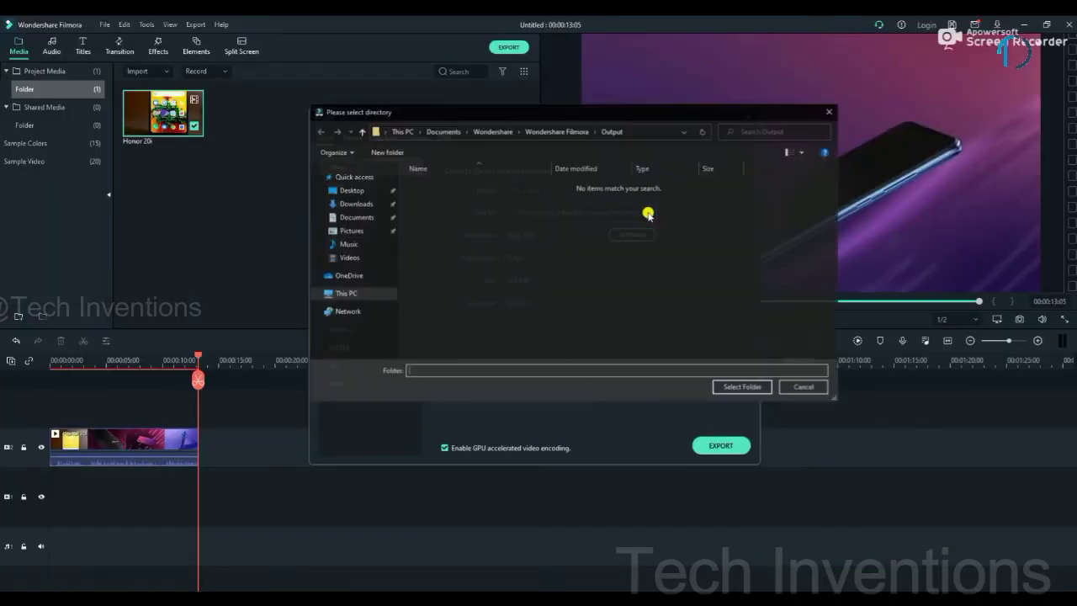
{"action": "left_click", "coordinate": [361, 198]}
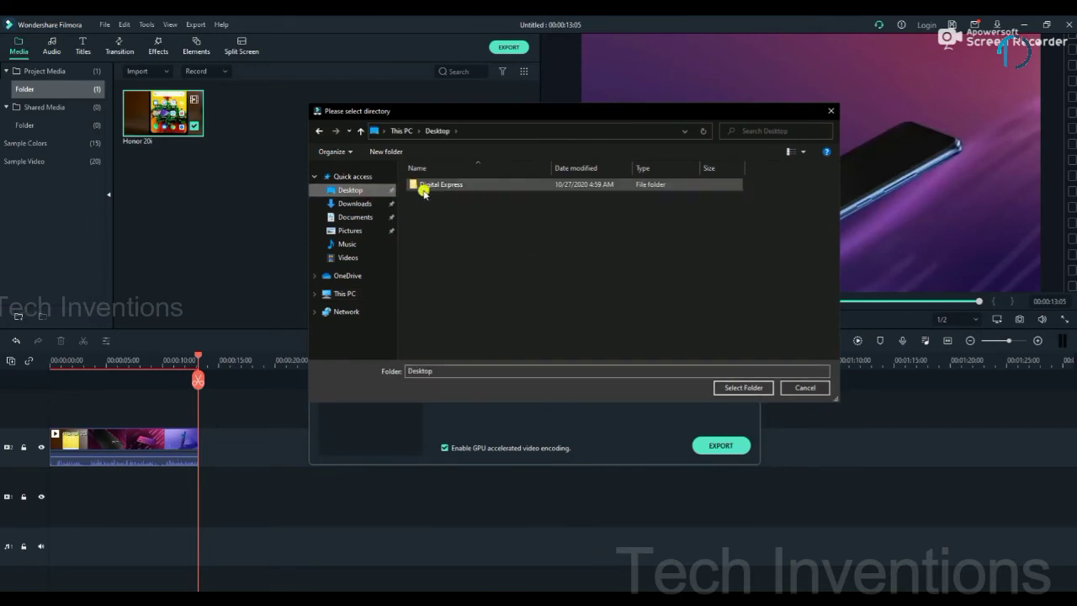
{"action": "left_click", "coordinate": [386, 151]}
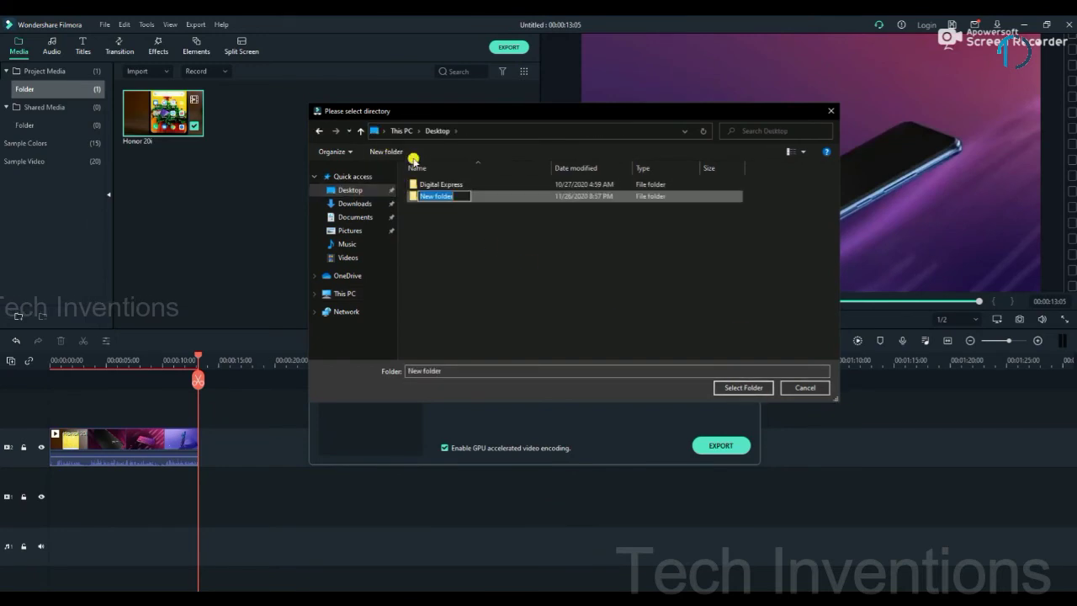
{"action": "left_click", "coordinate": [727, 386]}
Step: Set New folder as the save location and export My Video.mp4 at 1920x1080
{"action": "double_click", "coordinate": [615, 199]}
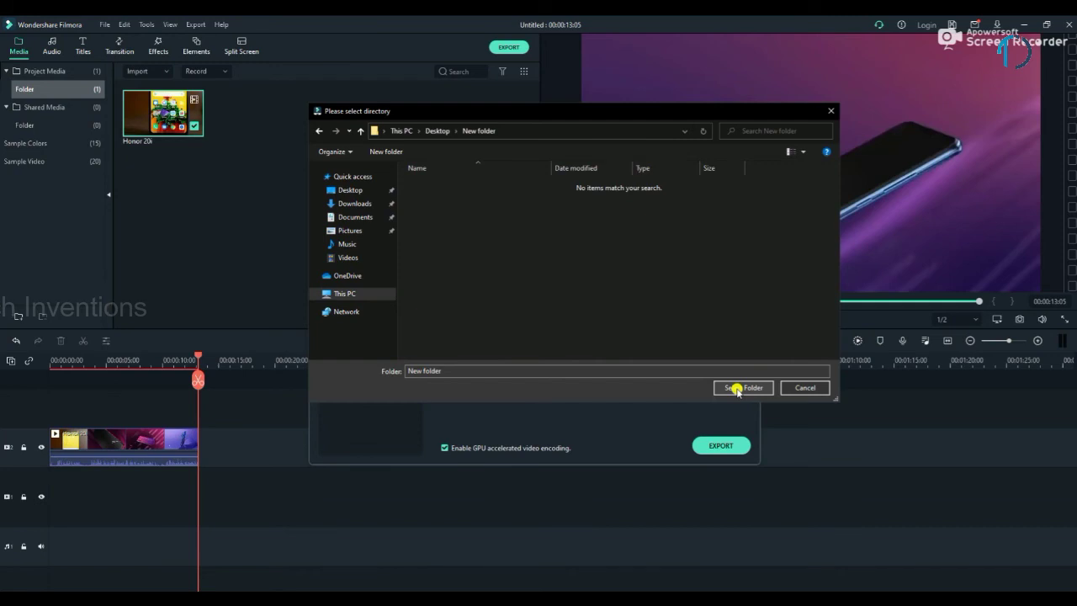
{"action": "left_click", "coordinate": [737, 387]}
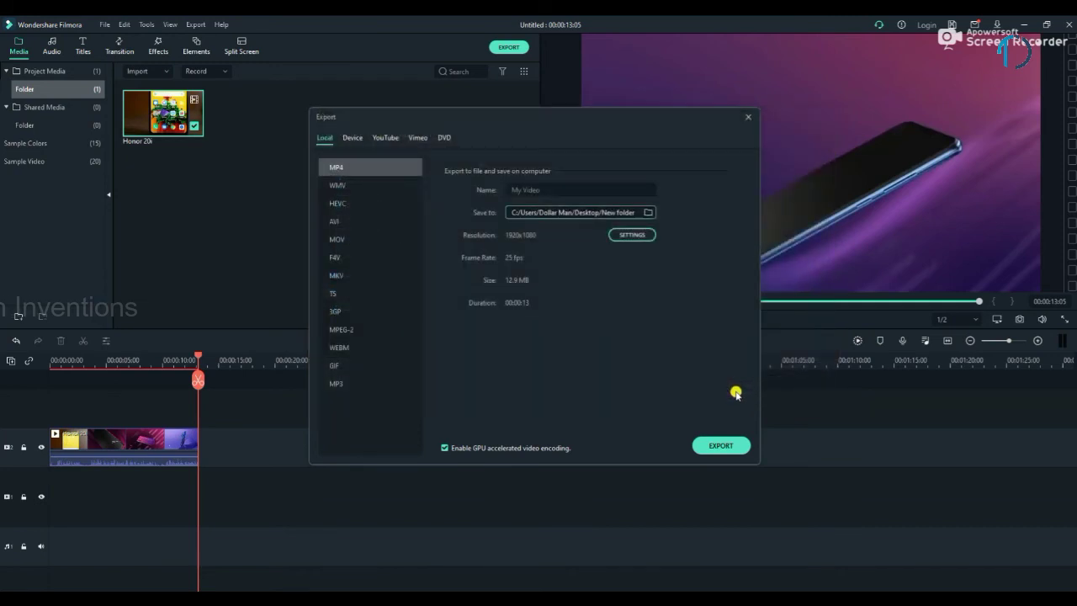
{"action": "left_click", "coordinate": [721, 445]}
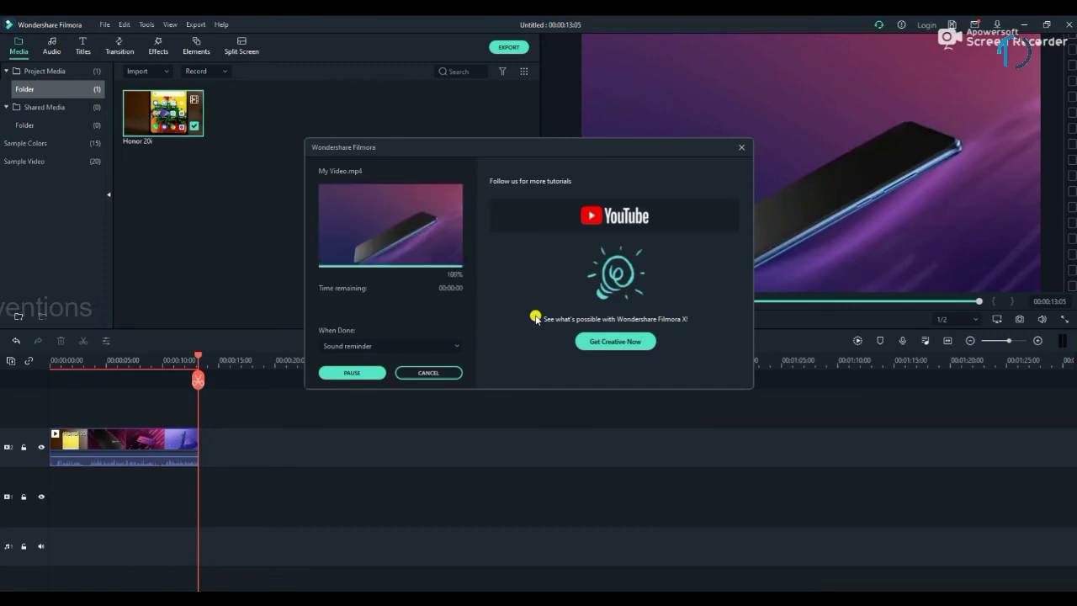
{"action": "left_click", "coordinate": [425, 375]}
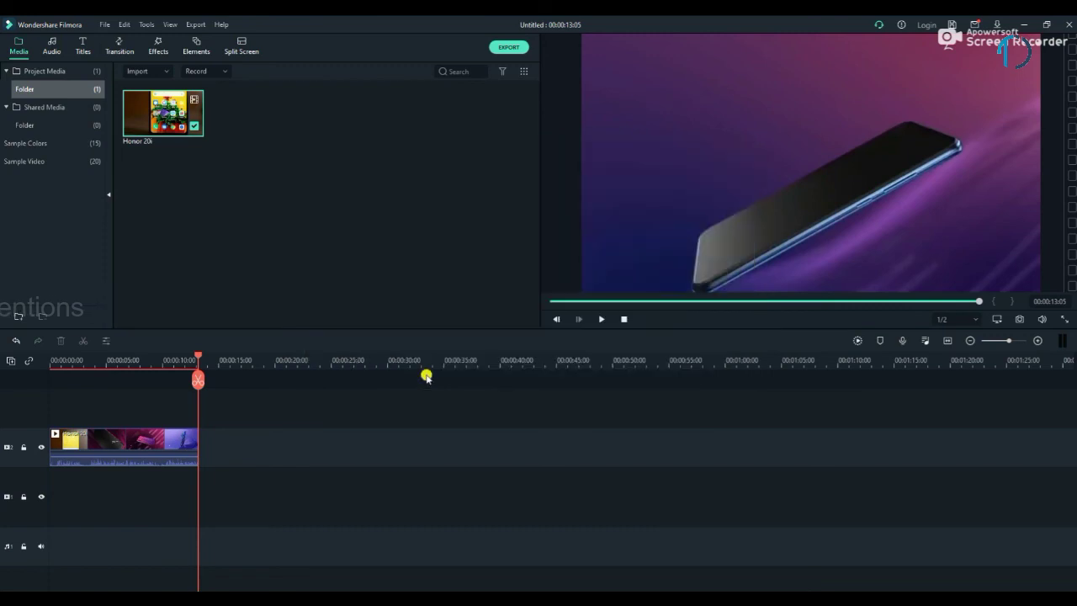
Step: Play the exported My Video in the player, enlarged to full screen
{"action": "left_click", "coordinate": [421, 290]}
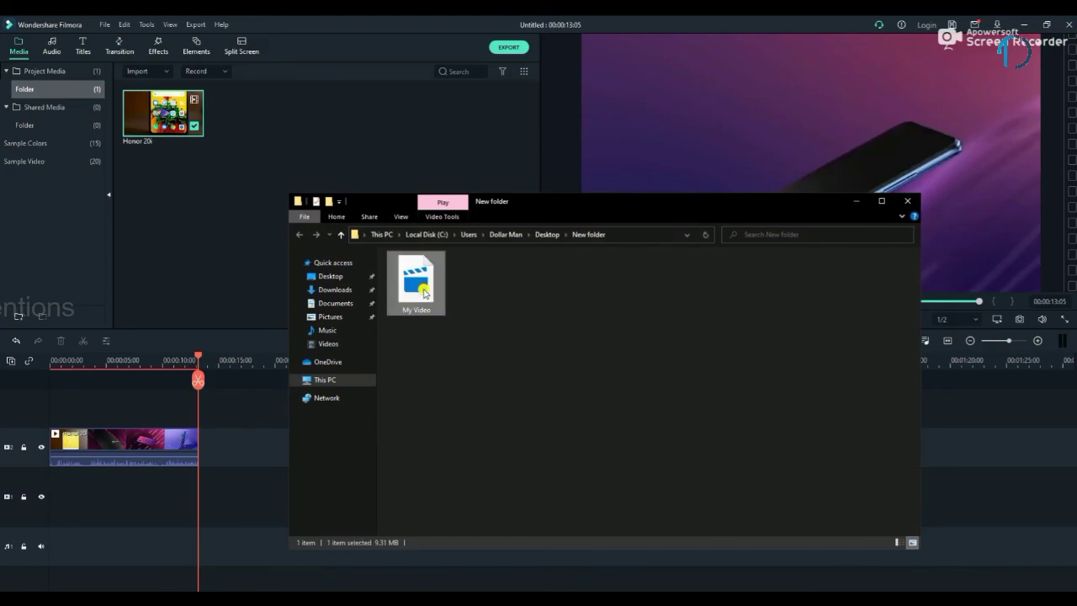
{"action": "double_click", "coordinate": [422, 290]}
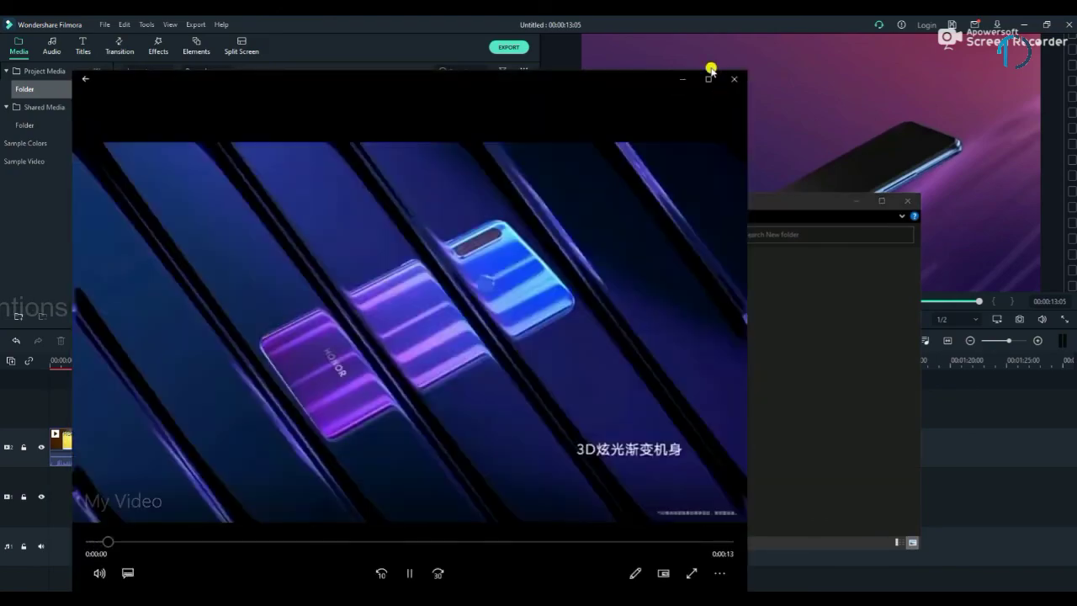
{"action": "left_click", "coordinate": [711, 77]}
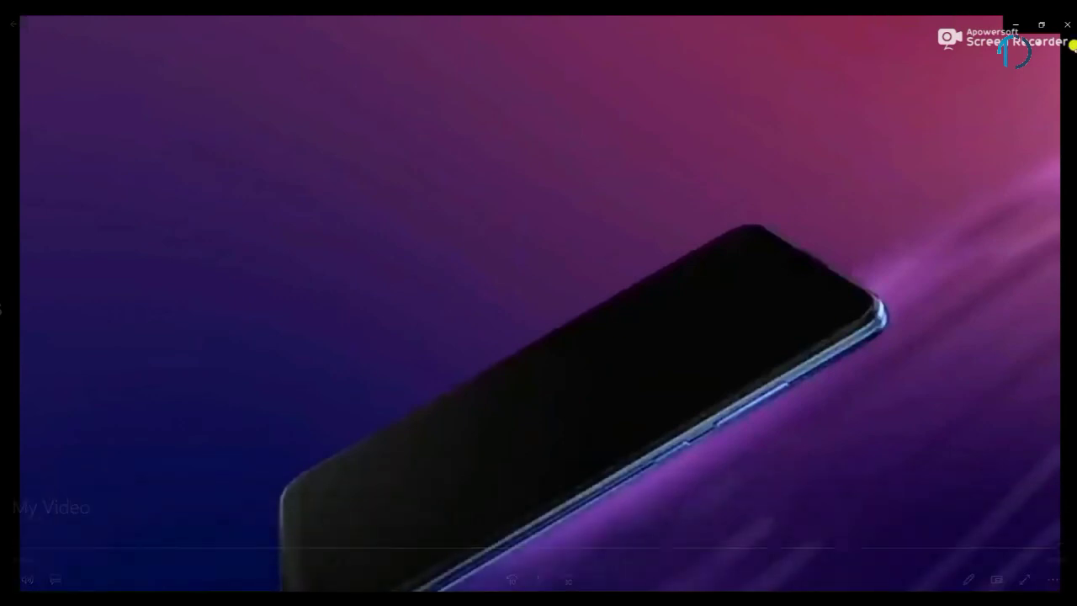
Step: Close the player, File Explorer and Filmora, declining to save the project
{"action": "left_click", "coordinate": [1061, 27]}
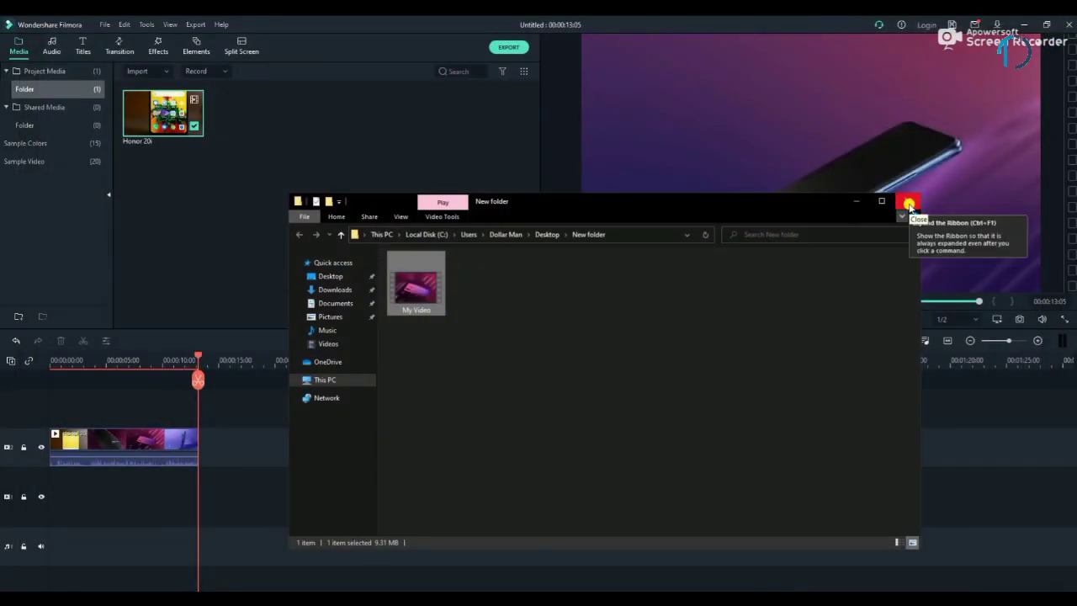
{"action": "left_click", "coordinate": [908, 204]}
{"action": "left_click", "coordinate": [1070, 26]}
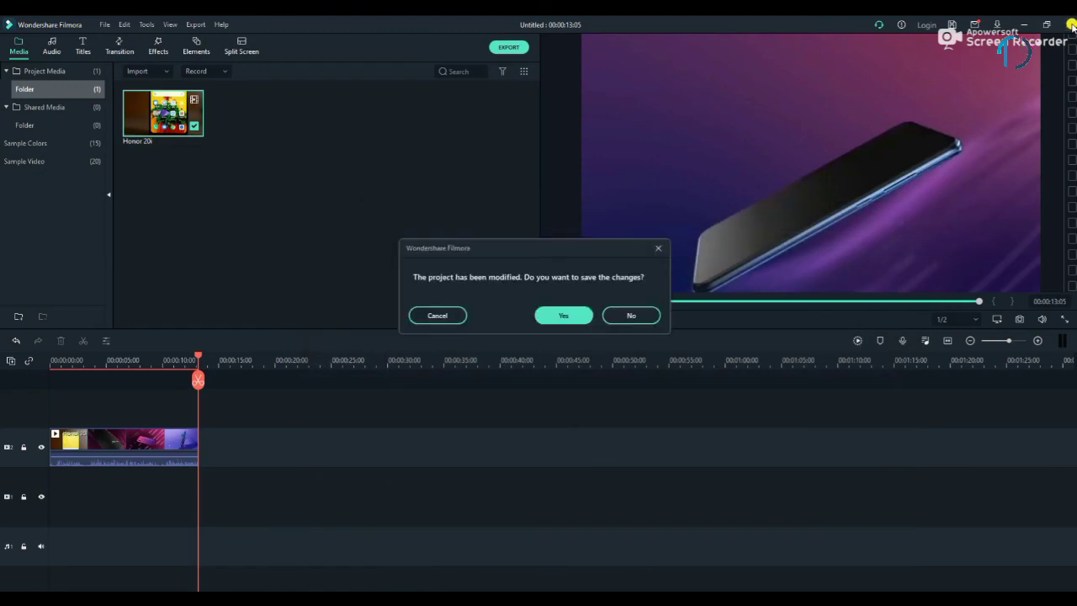
{"action": "left_click", "coordinate": [630, 314]}
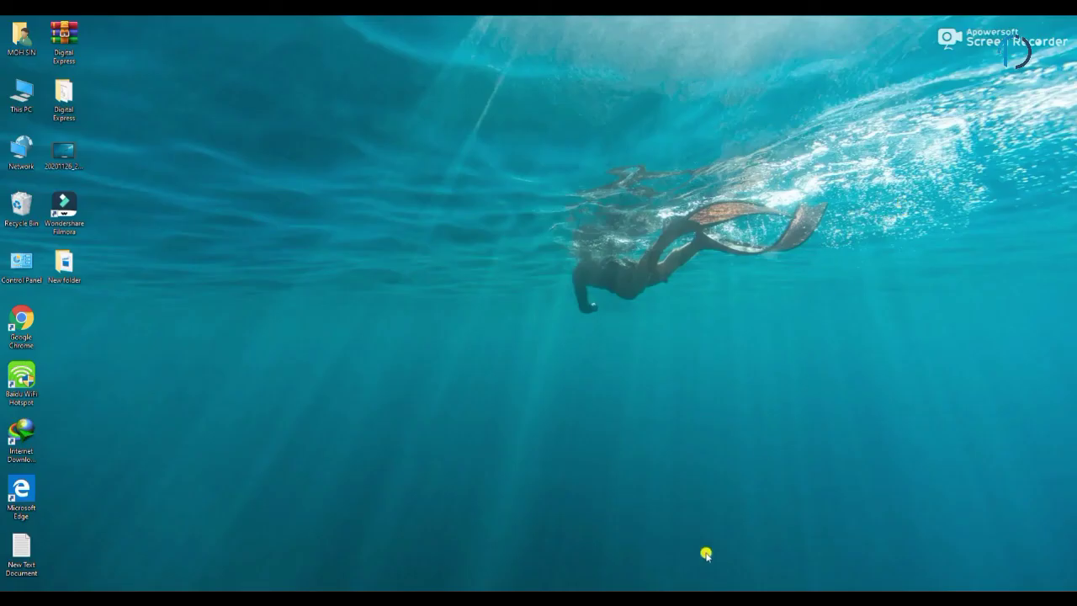